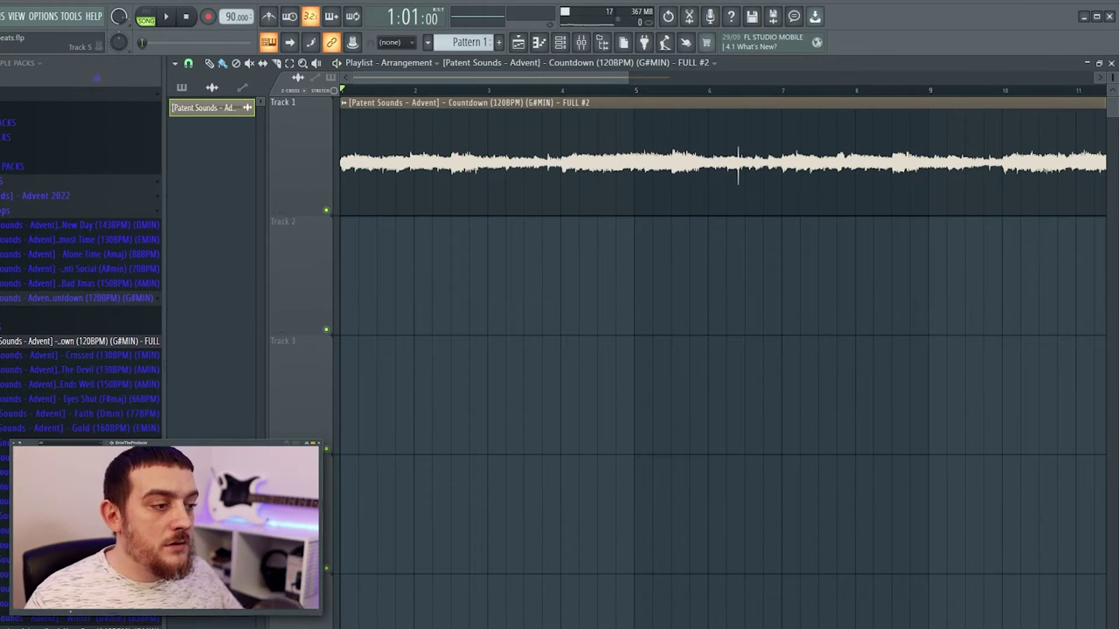
Play the Countdown clip on Track 1 to find its loop point, slice it midway through bar 2, and delete the part after the cut.
key(space)
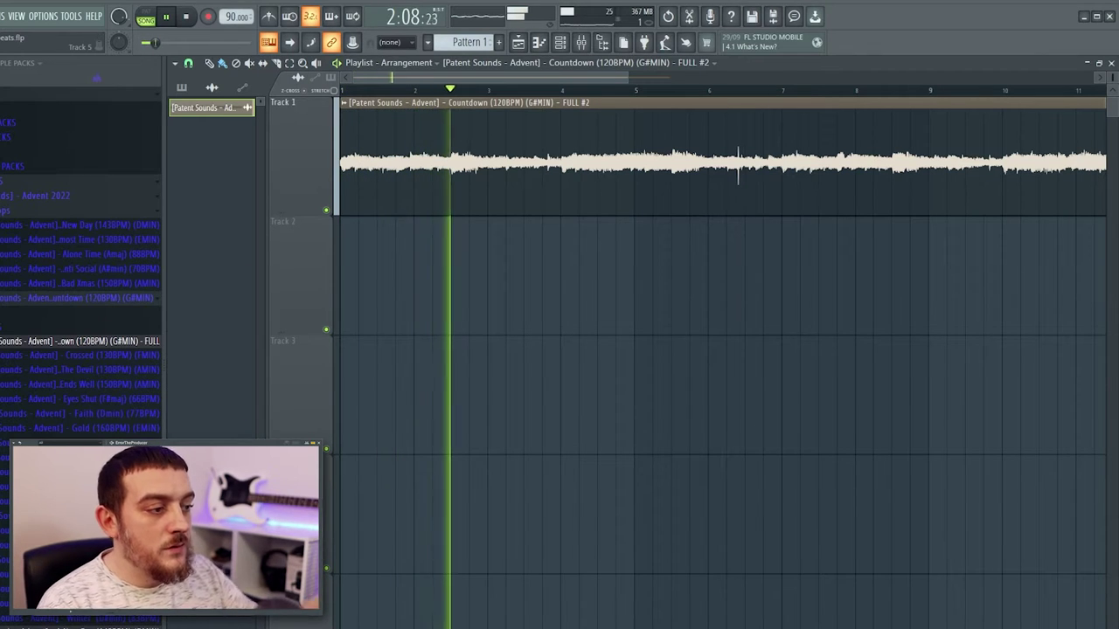
key(space)
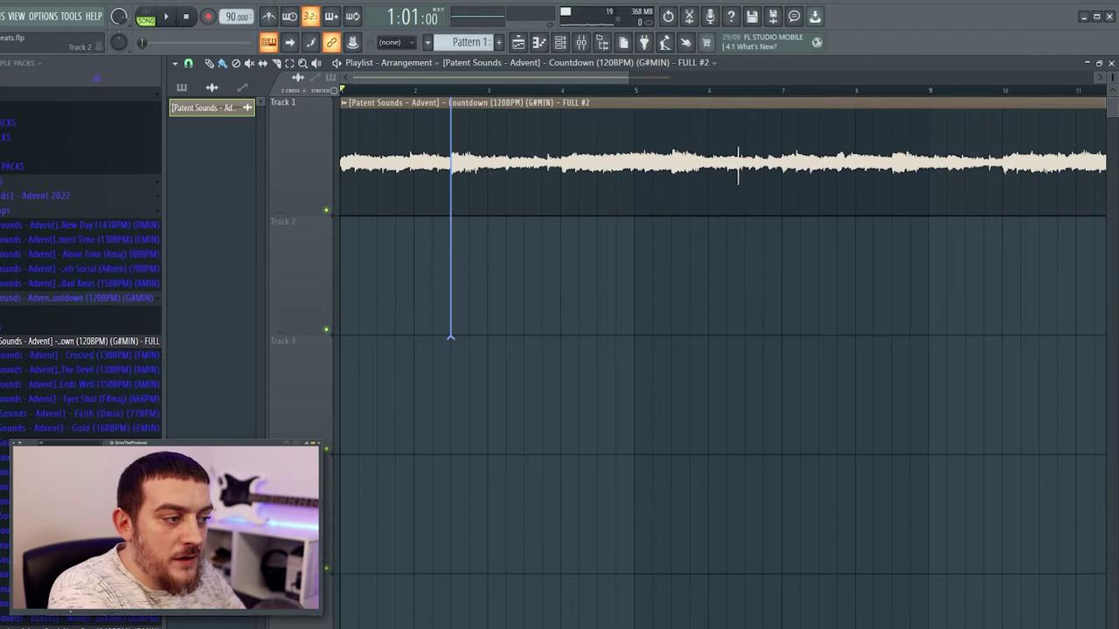
drag(451, 336, 451, 103)
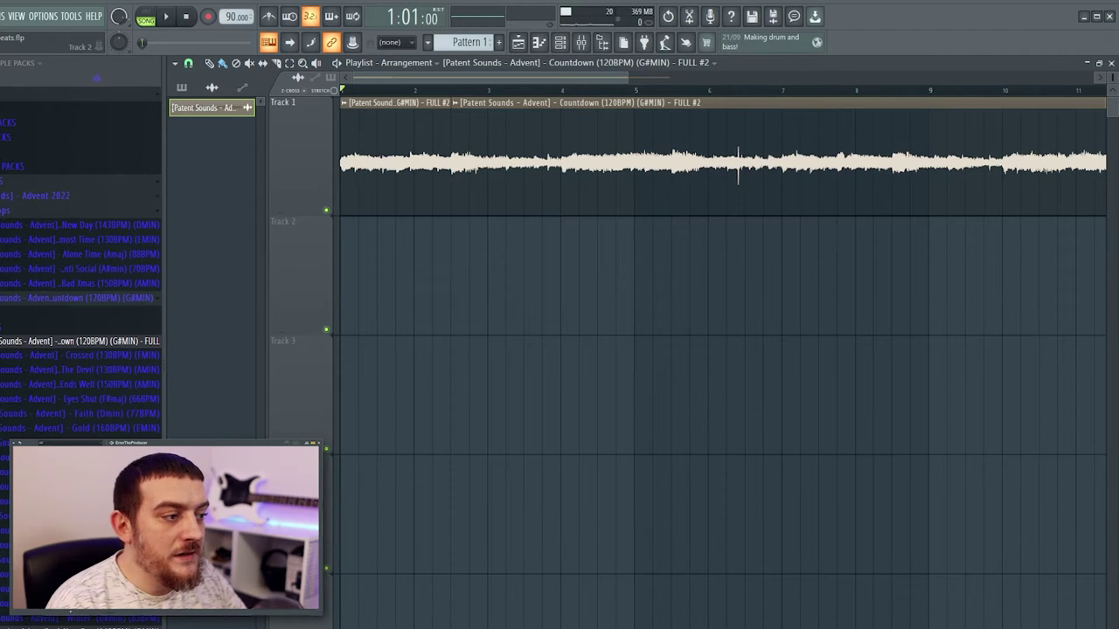
right_click(524, 166)
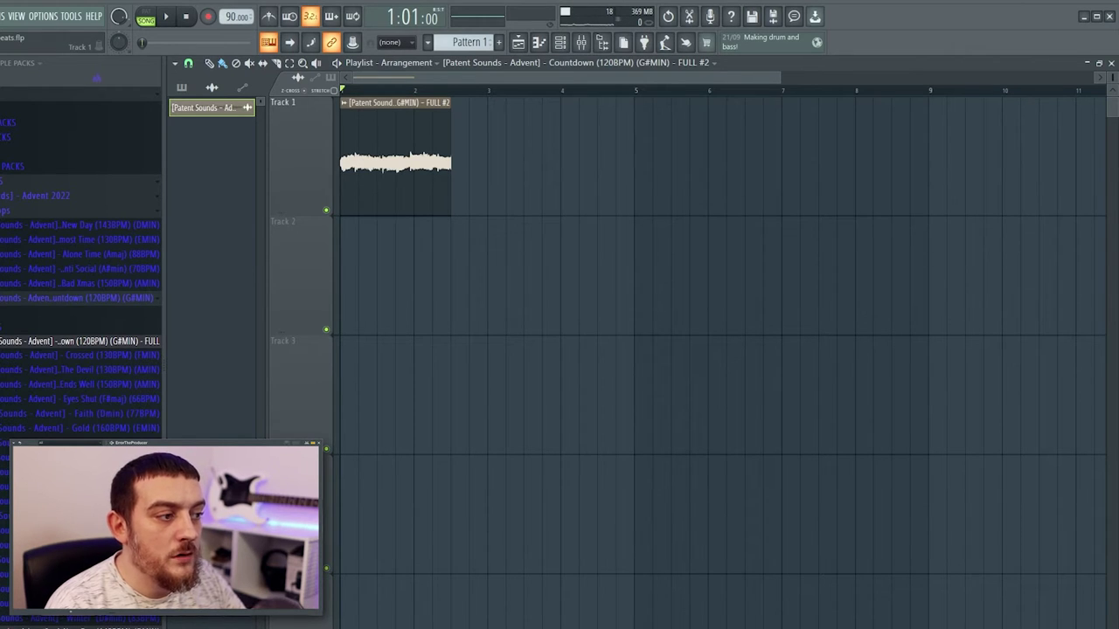
Set the project tempo to 120 BPM and extend the trimmed Countdown clip on Track 1.
drag(230, 17, 231, 1)
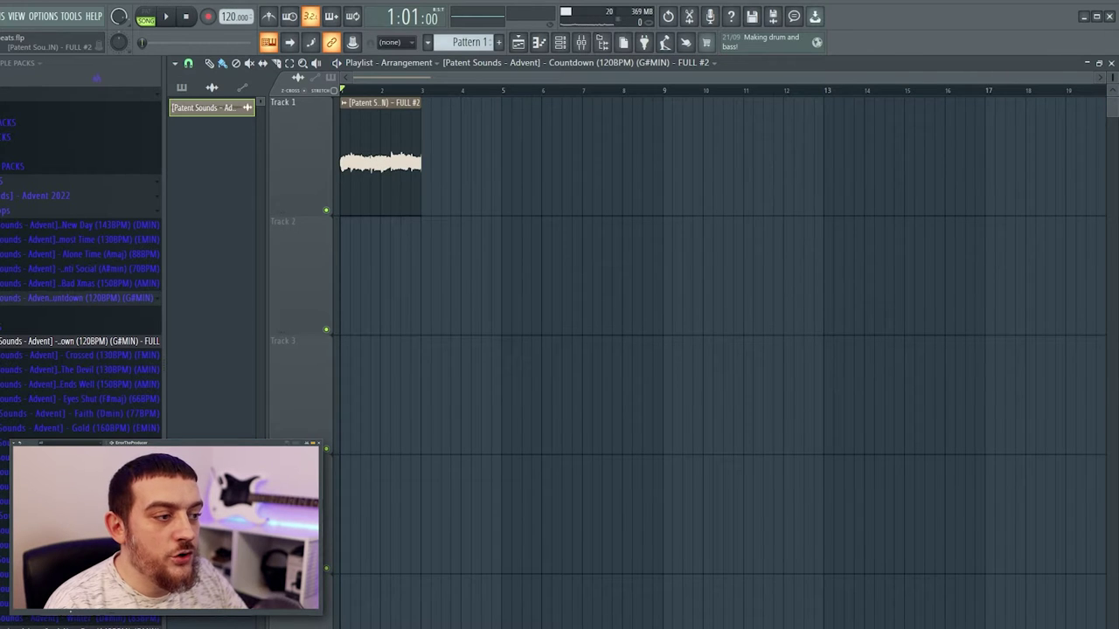
drag(421, 162, 1107, 163)
scroll(495, 162, down, 2)
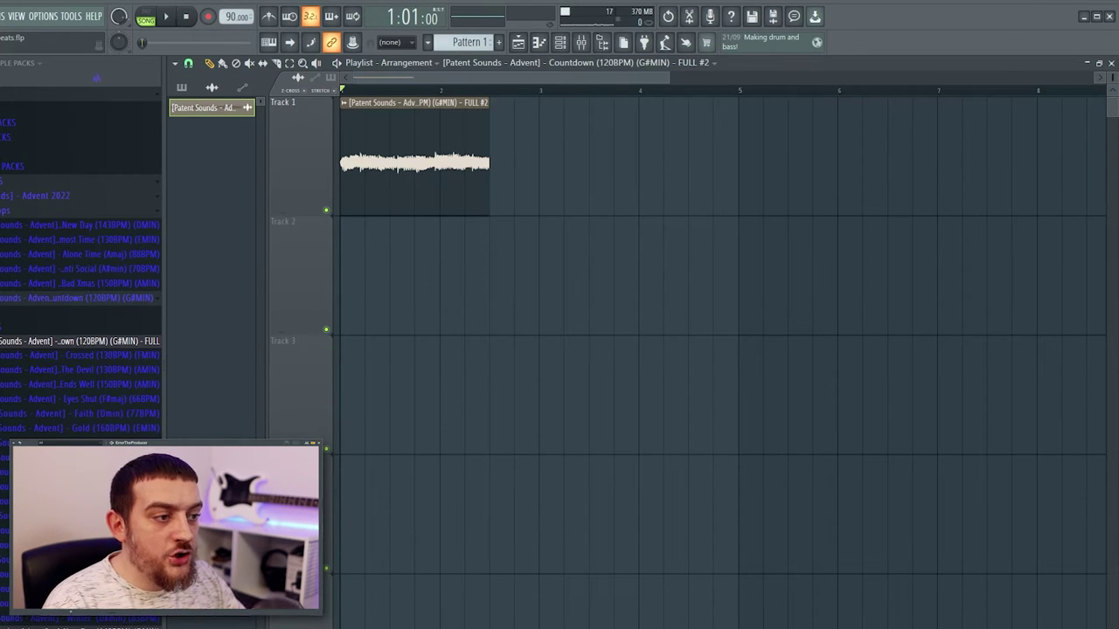
Stretch the trimmed Countdown clip so that it ends at bar 3 and play it back.
drag(488, 162, 538, 161)
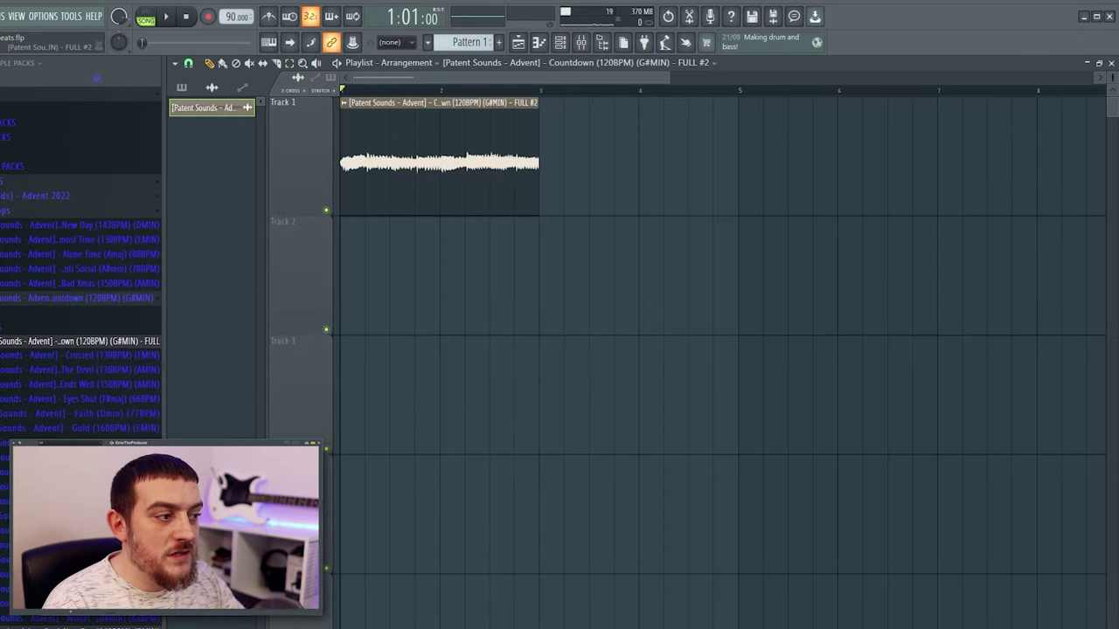
key(space)
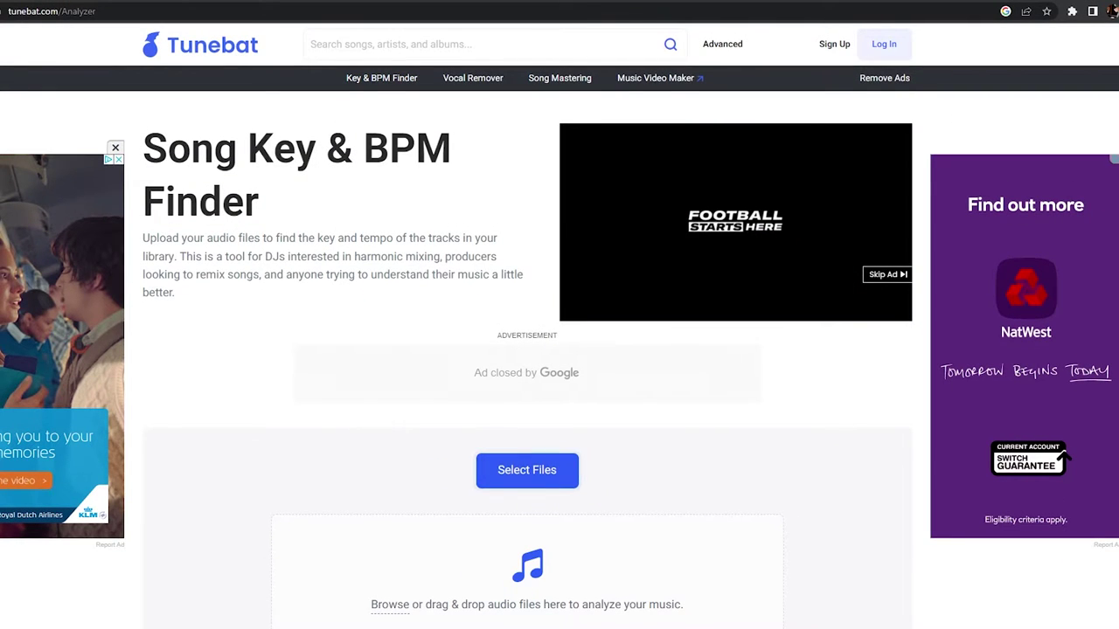
Switch to Tunebat's Song Key & BPM Finder and upload an audio file for analysis.
click(526, 469)
double_click(120, 121)
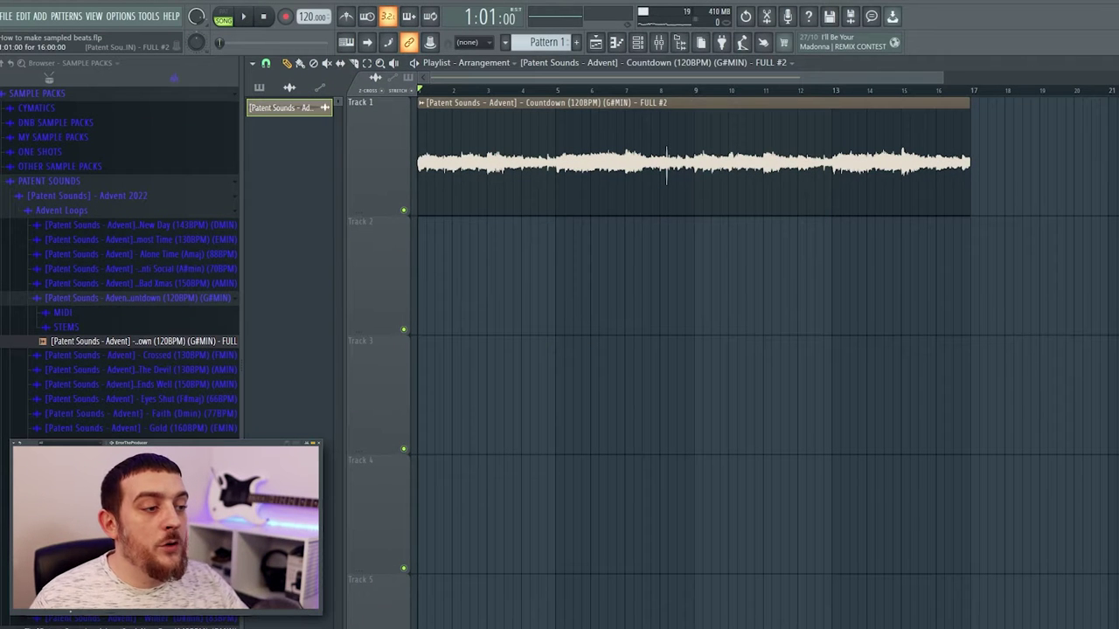
Open the Countdown audio clip's sample from Track 1 in a new Slicex channel.
double_click(612, 157)
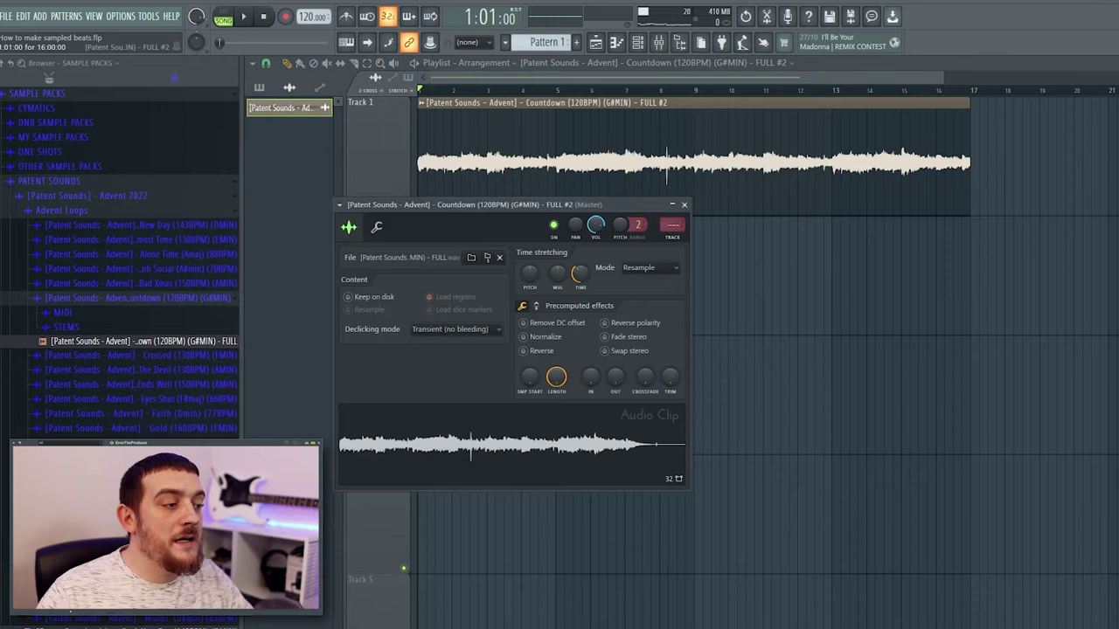
right_click(518, 432)
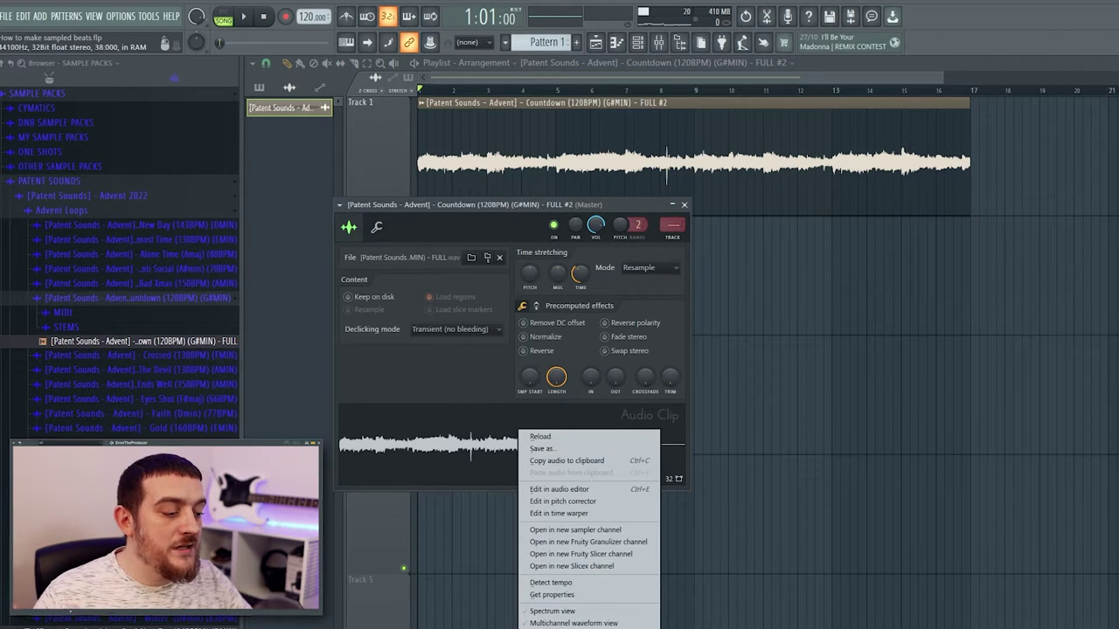
click(571, 566)
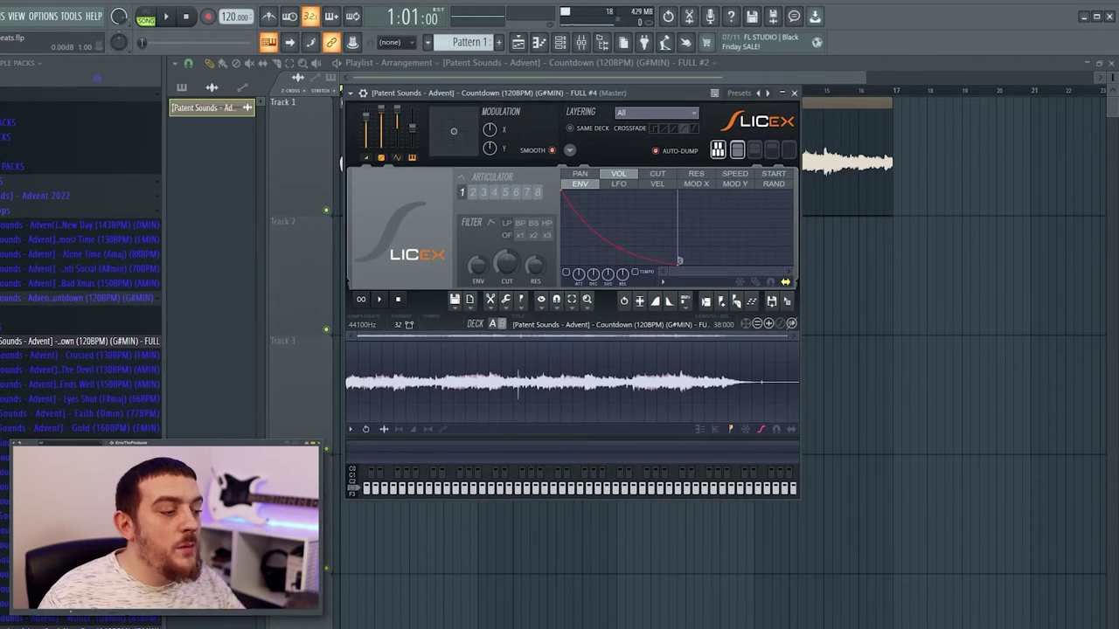
Slice the Countdown sample with Large grid-slicing and play the first four slices.
click(735, 302)
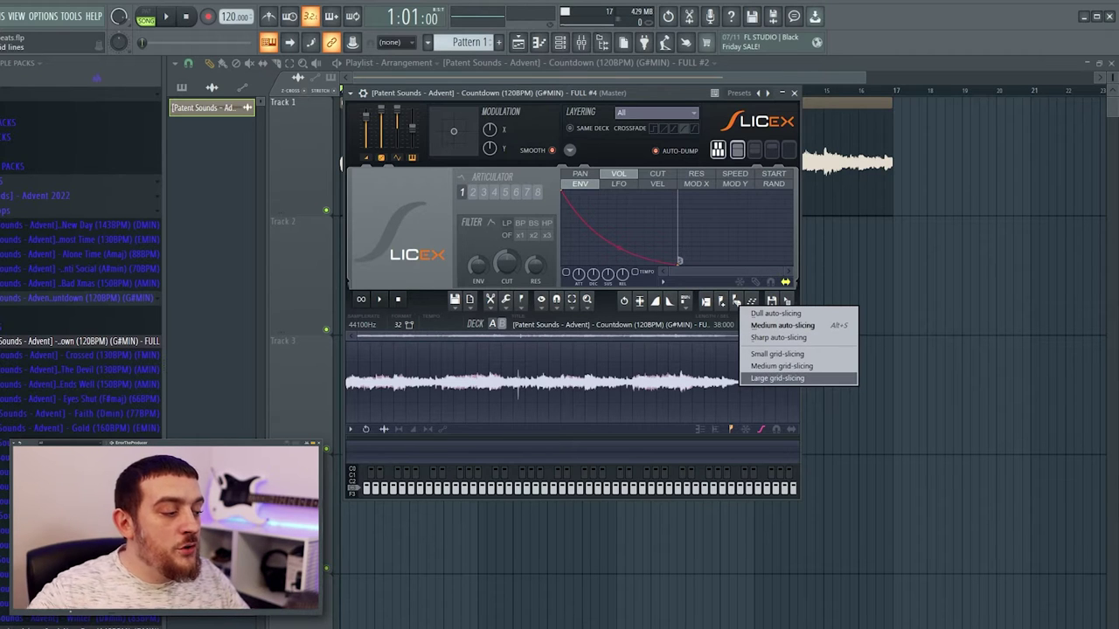
click(777, 377)
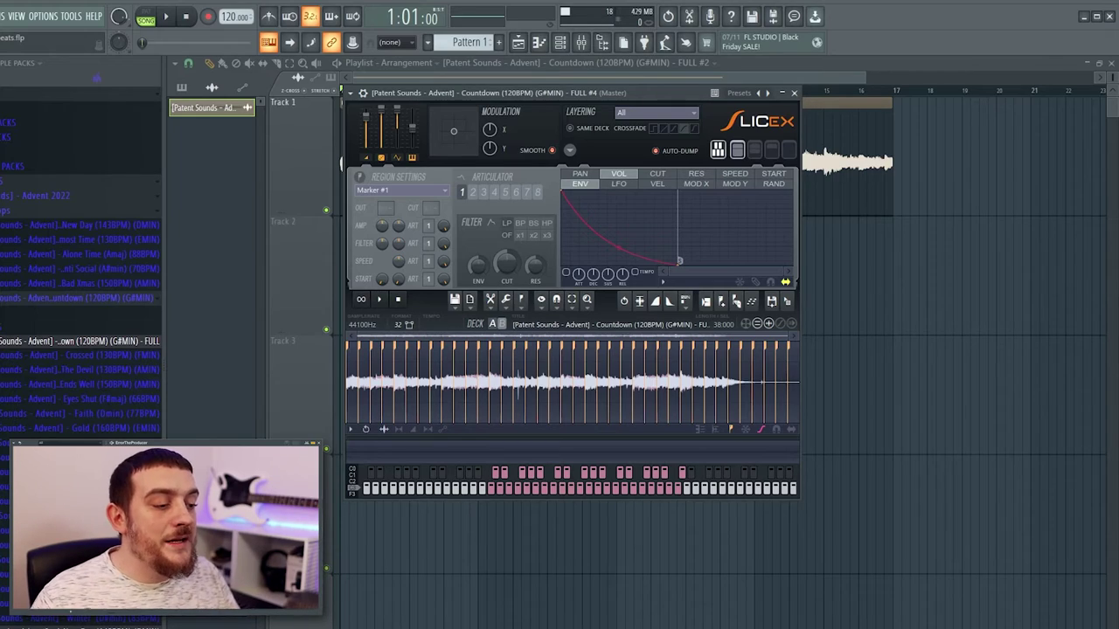
key(z)
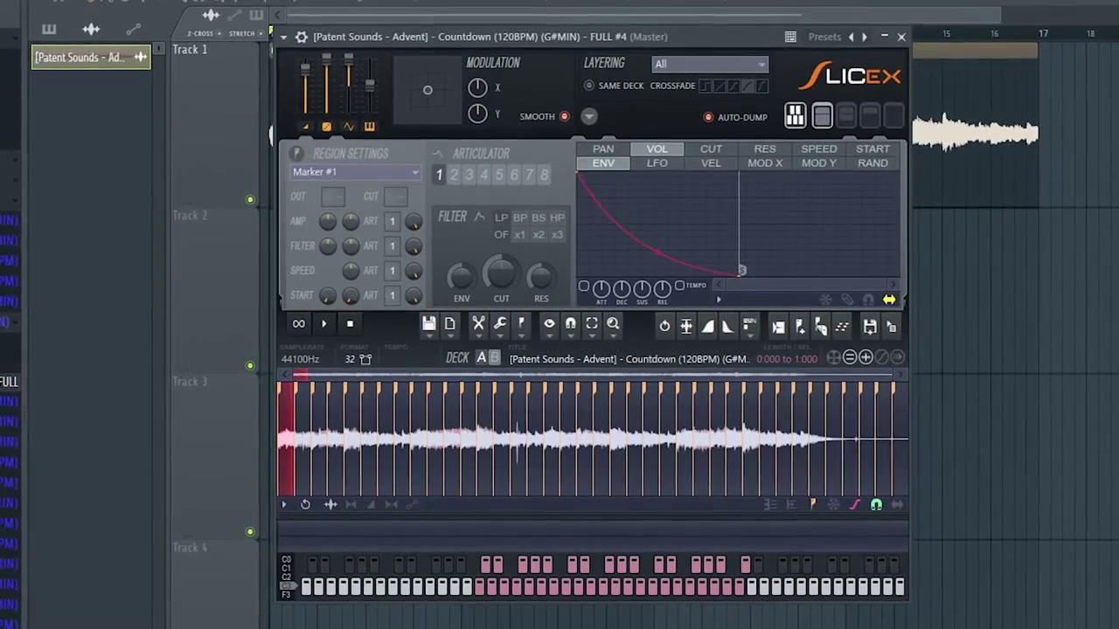
key(s)
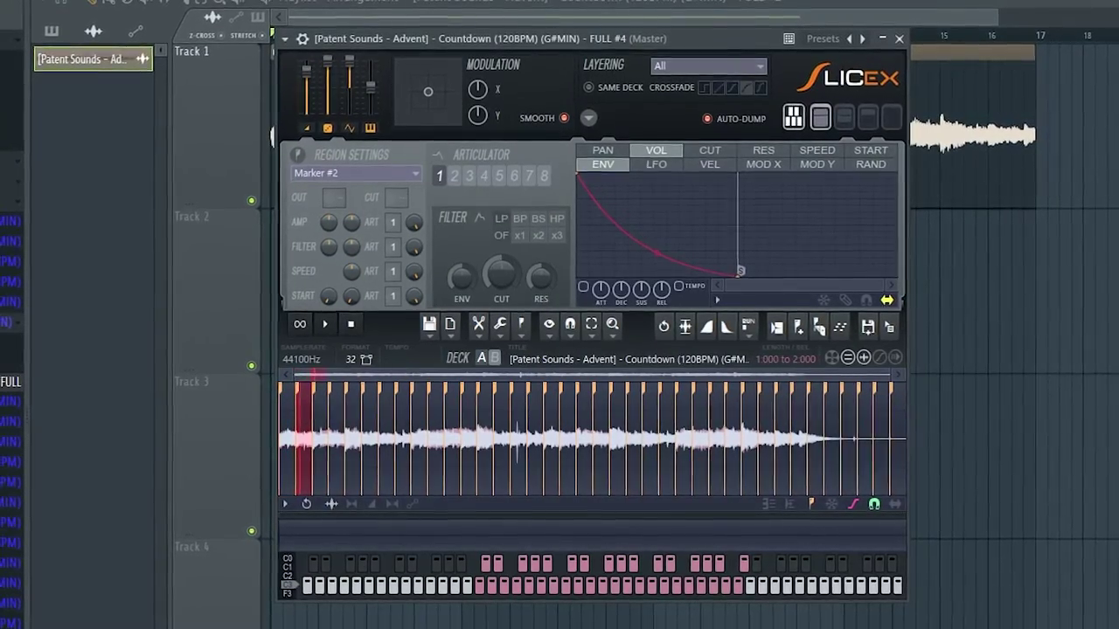
key(x)
key(d)
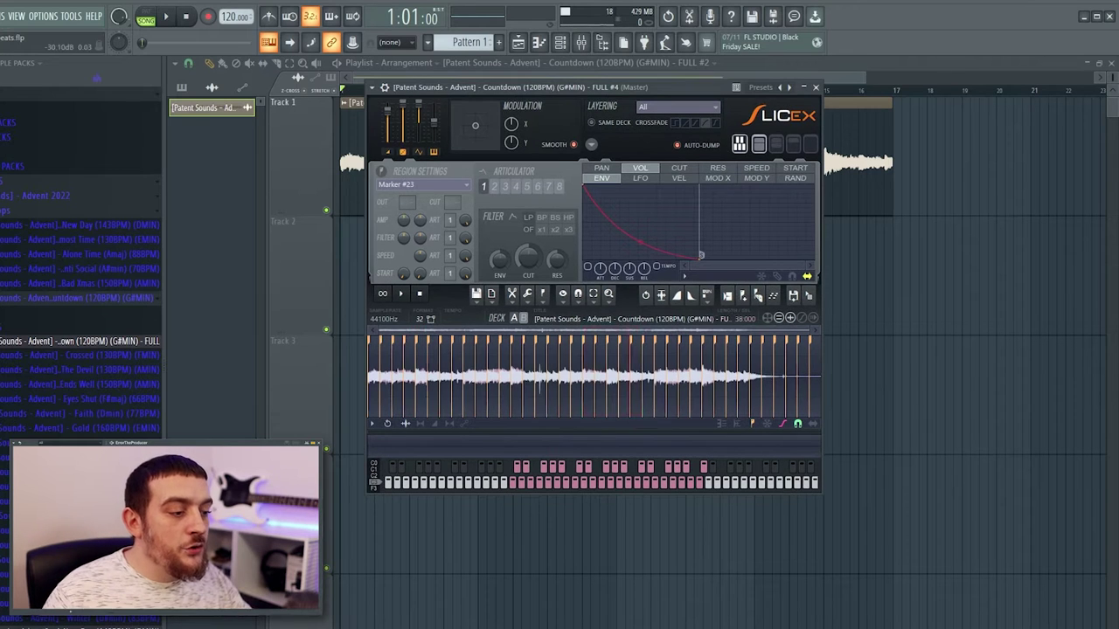
Select the entire sample waveform and apply Declick in all regions and Declick out all regions.
drag(370, 360, 819, 360)
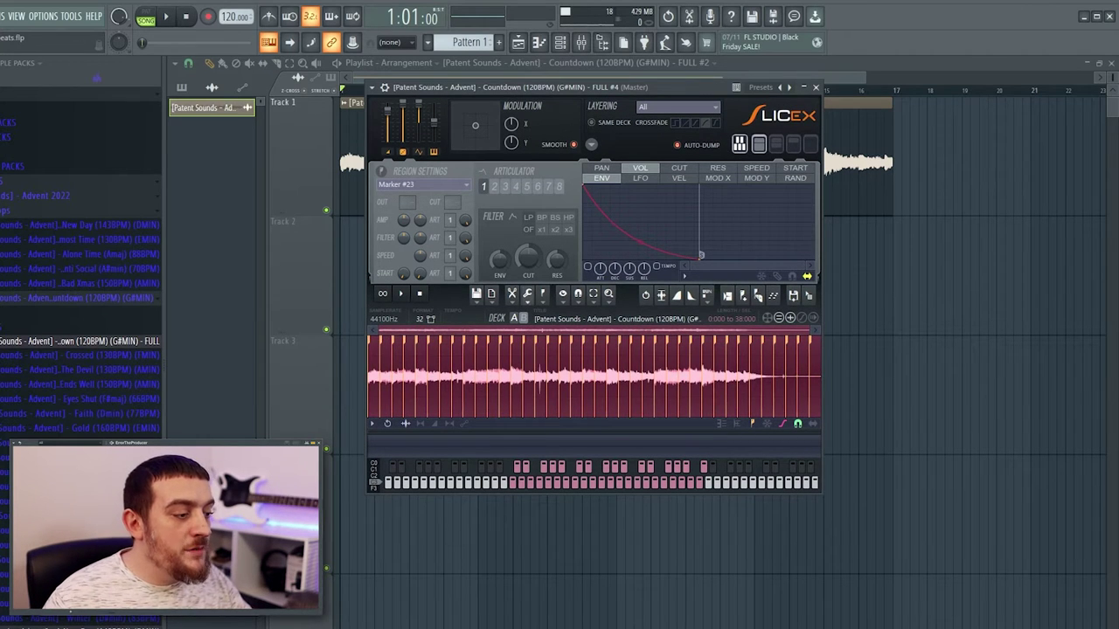
click(528, 294)
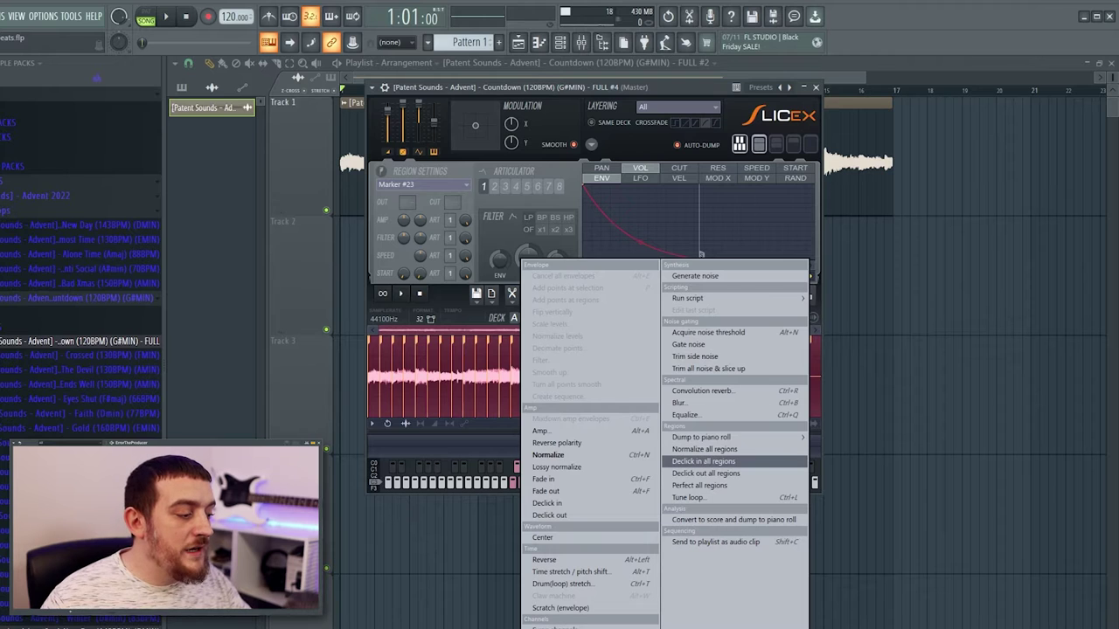
click(703, 461)
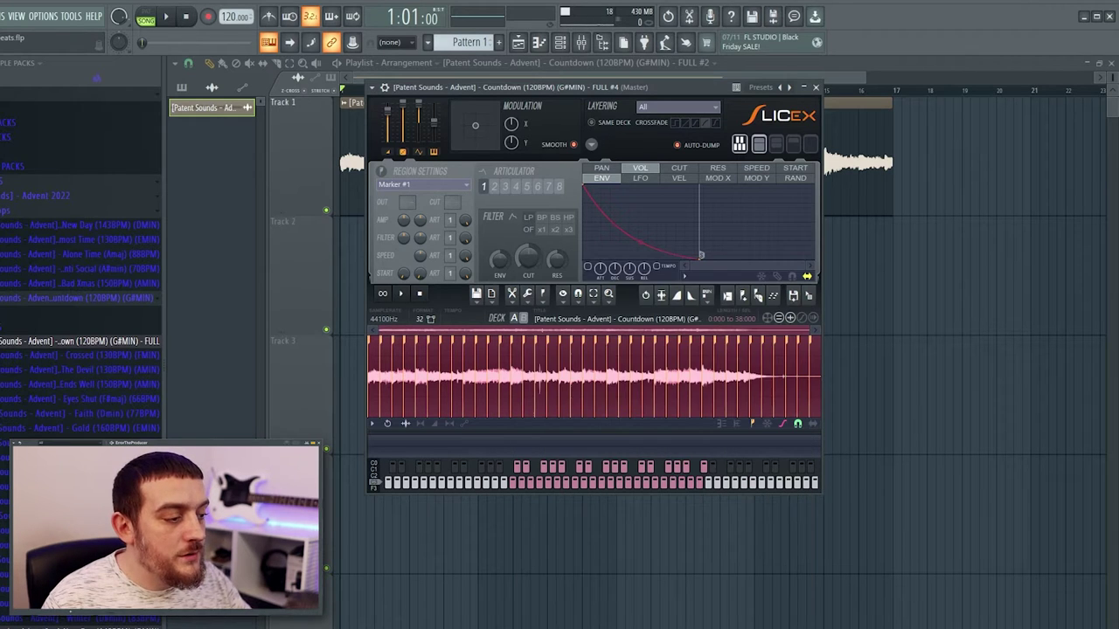
click(529, 295)
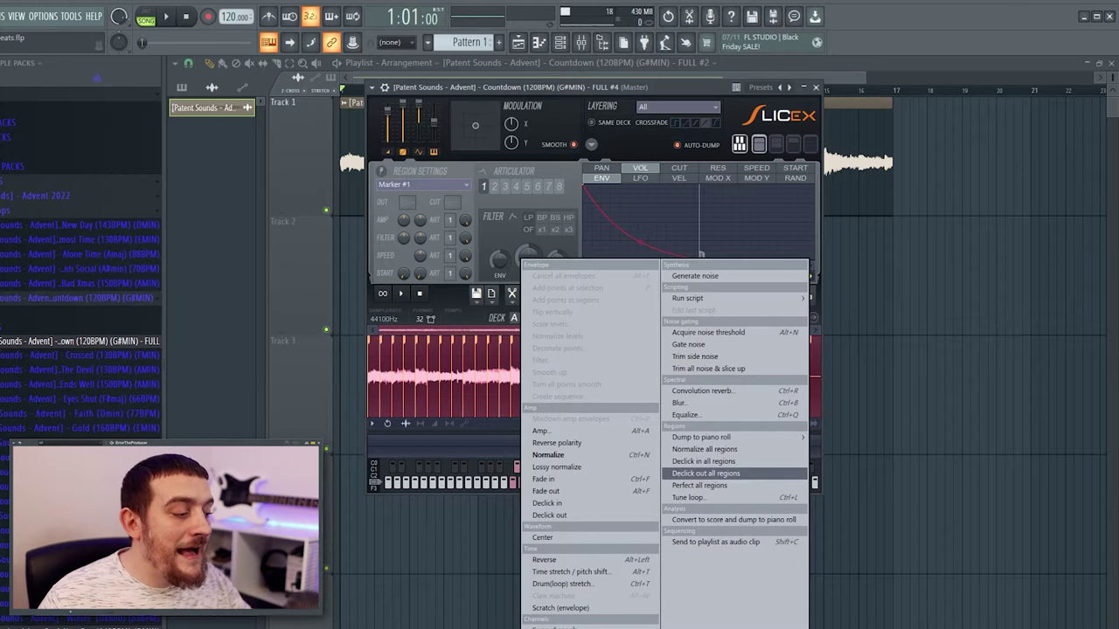
click(705, 472)
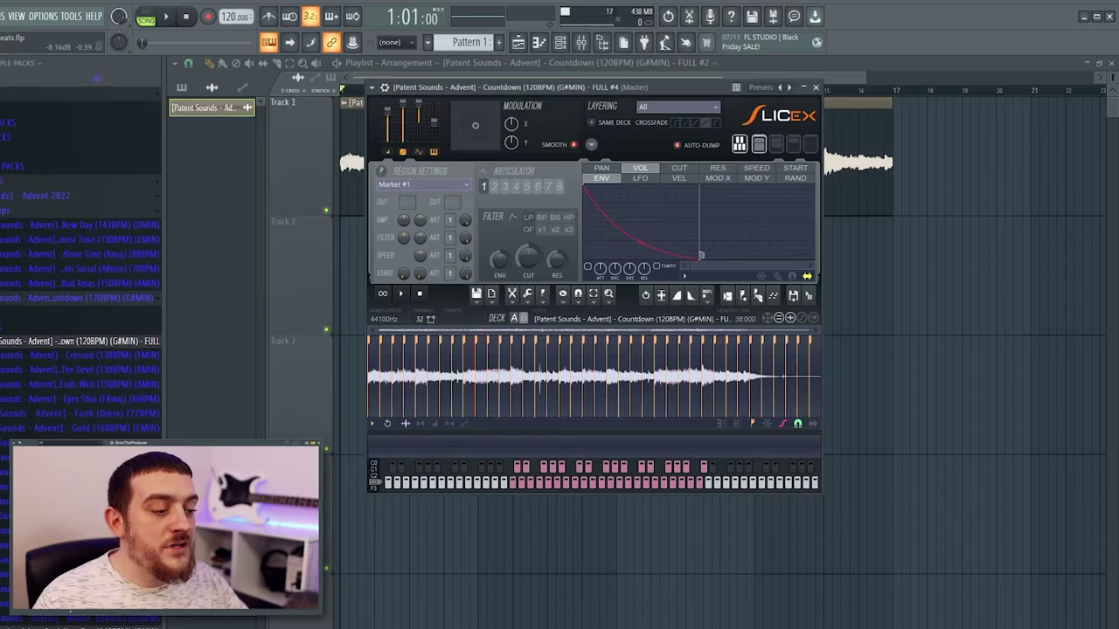
Play the first eight slices in order to check the declicked regions.
key(z)
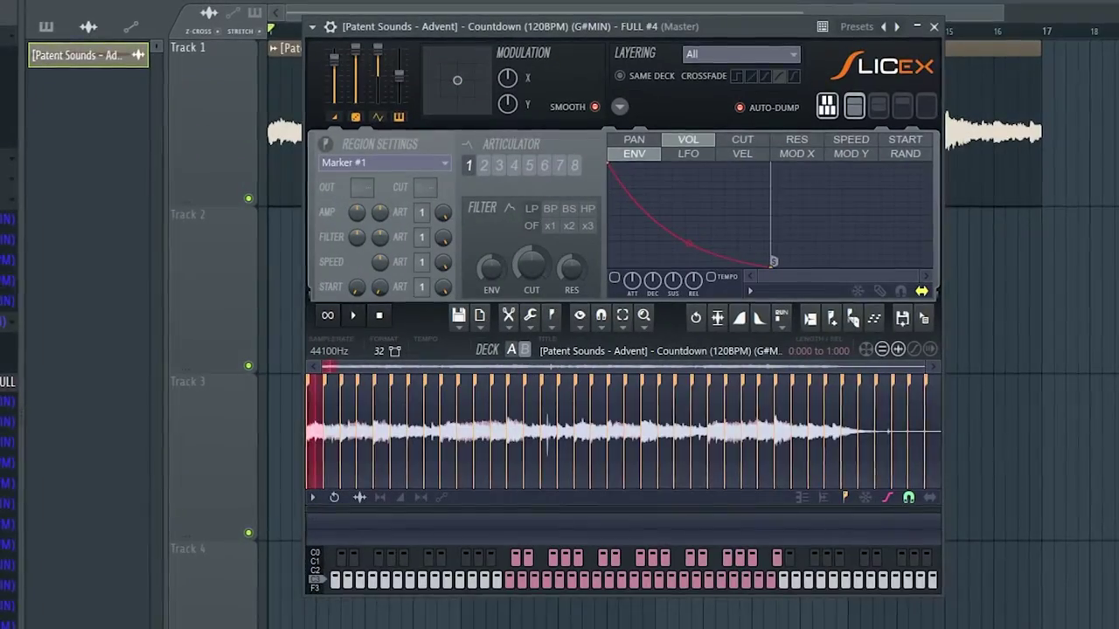
key(s)
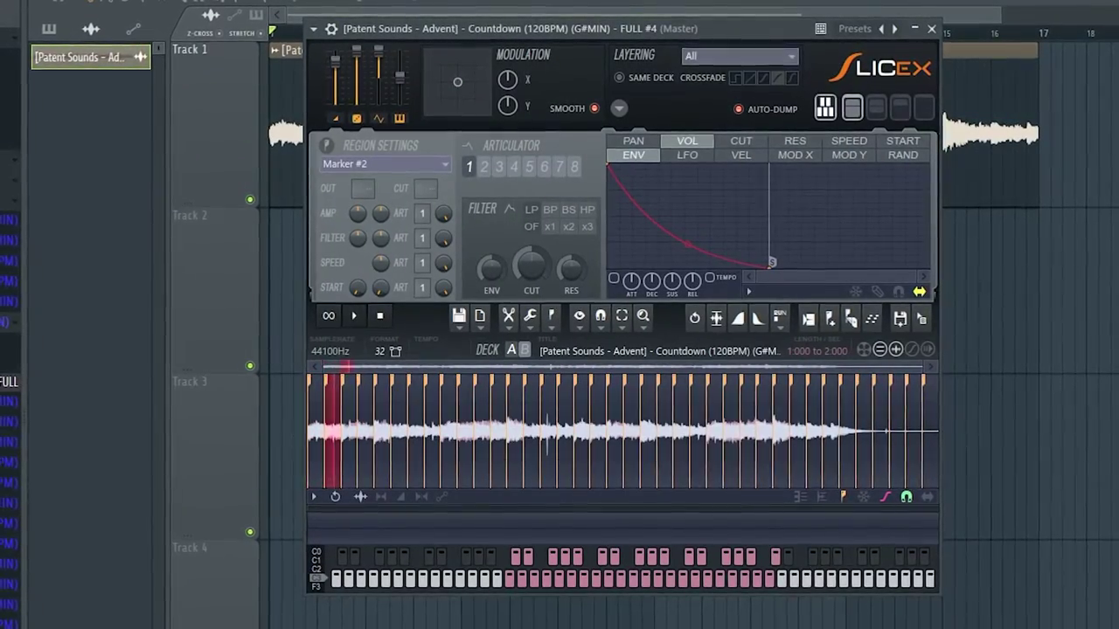
key(x)
key(d)
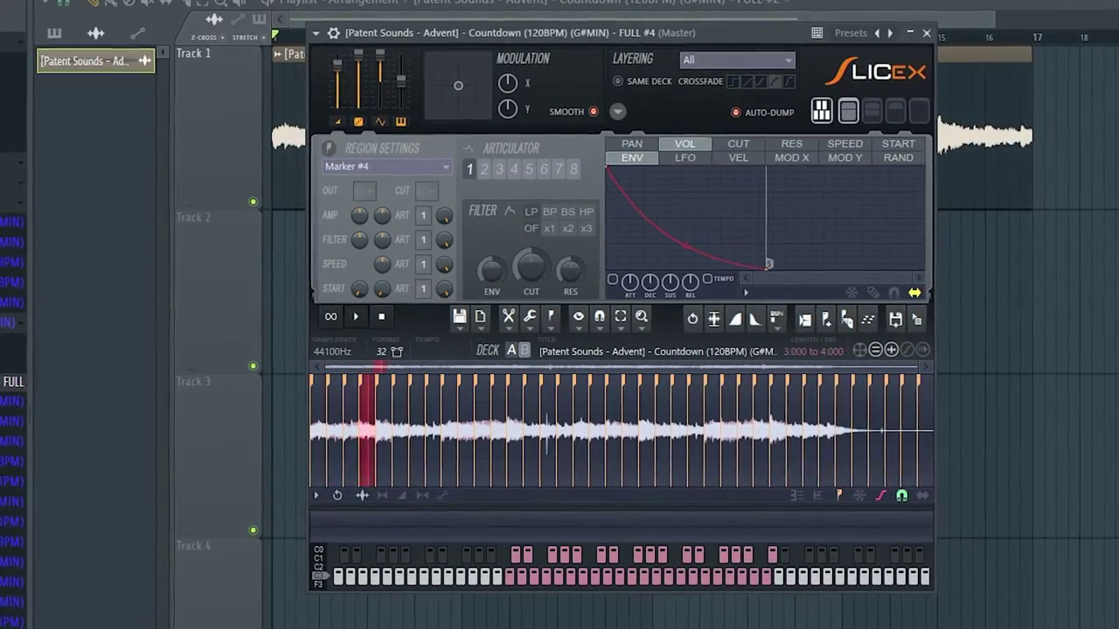
key(c)
key(v)
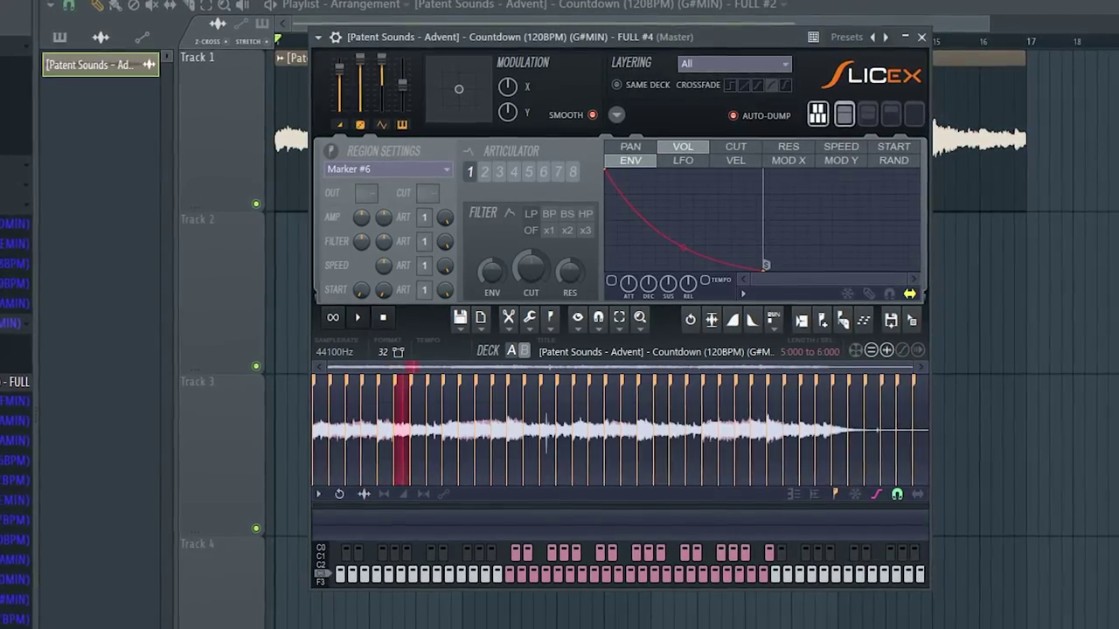
key(g)
key(b)
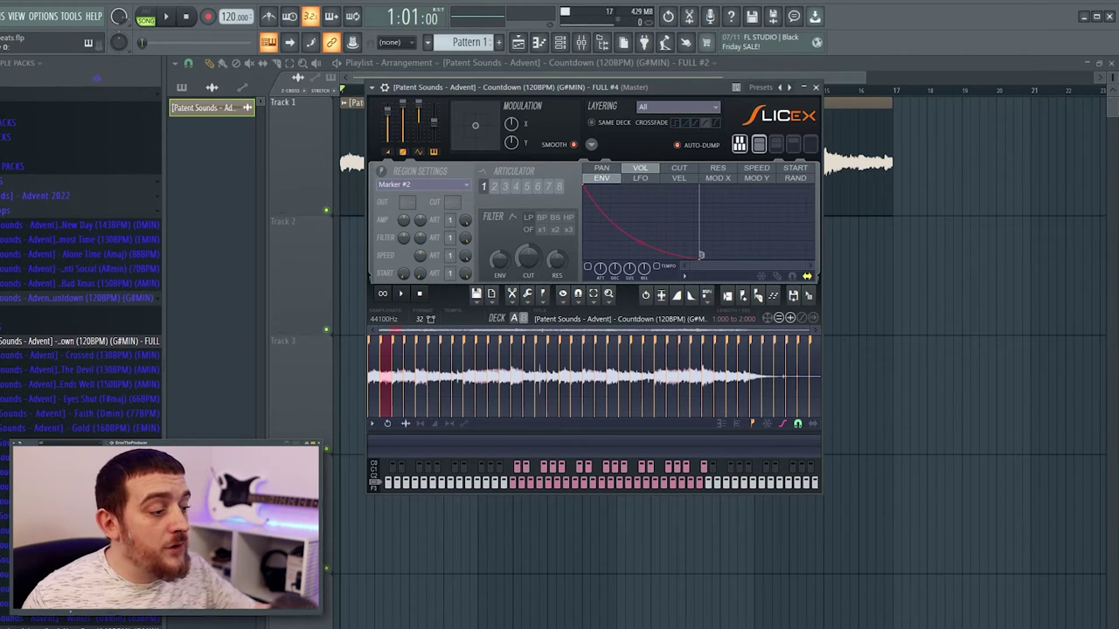
Set the cut group of all slices to 1.
click(542, 293)
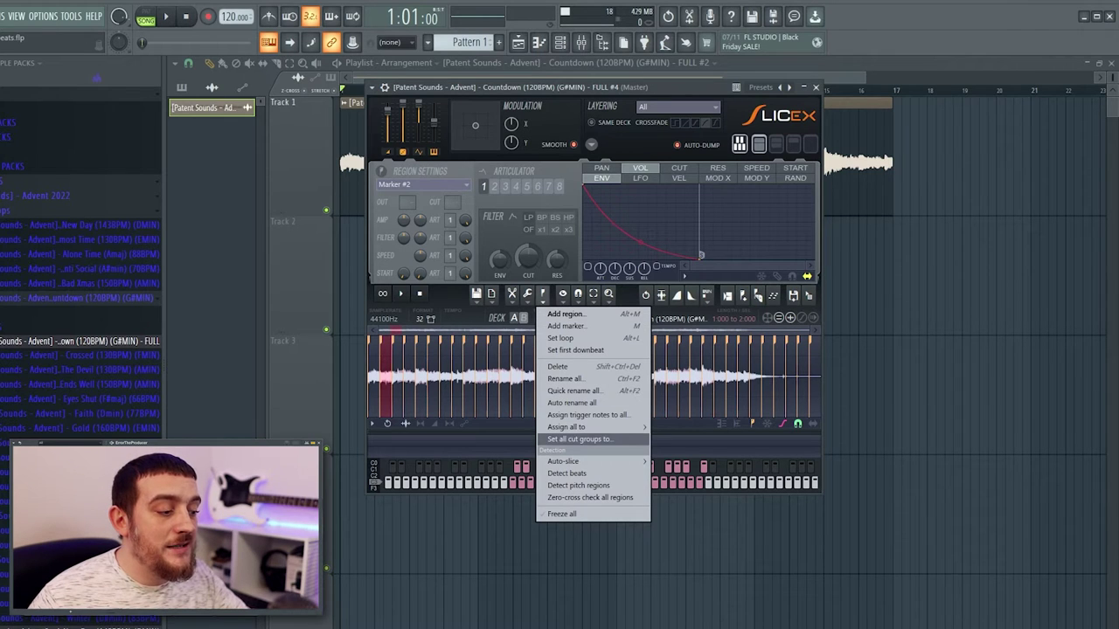
click(578, 439)
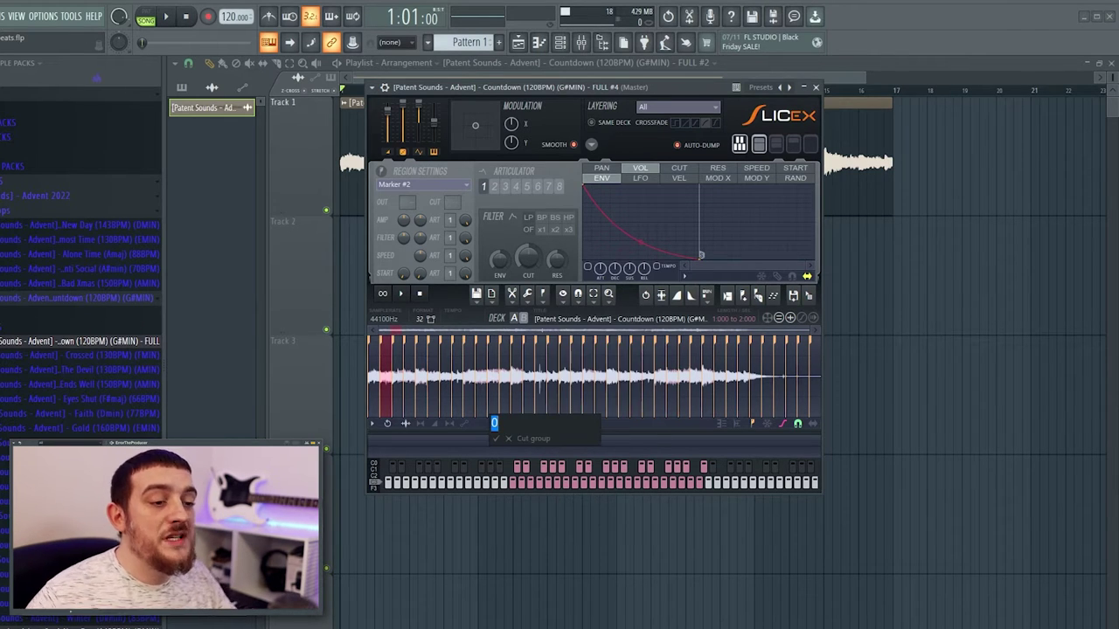
key(Return)
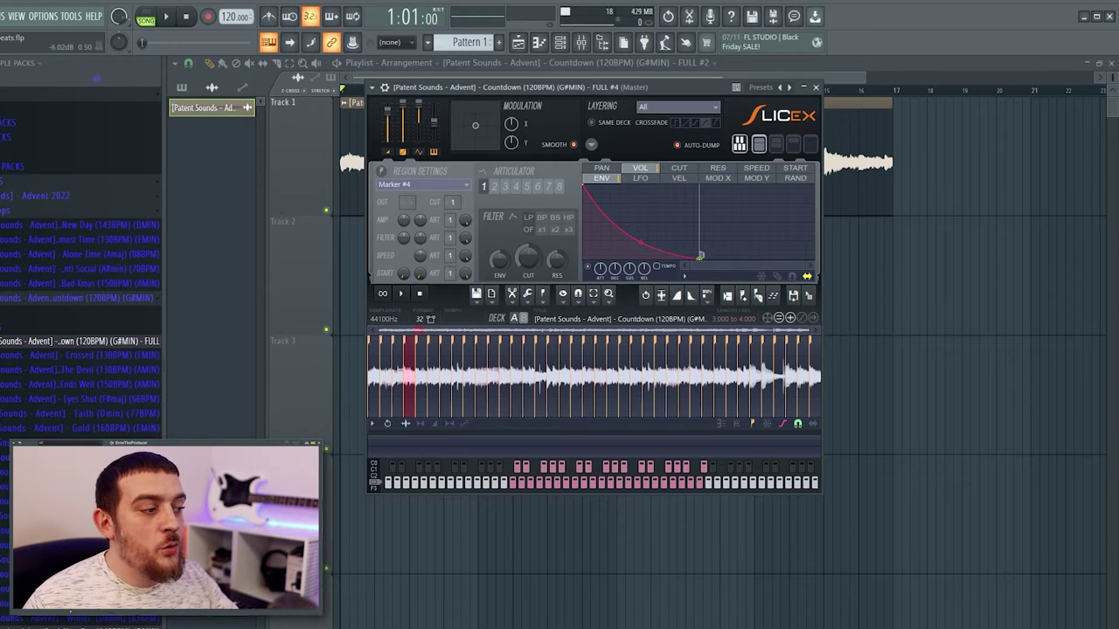
Delete the end point of the decaying volume envelope and add a point at the top for a flat, full level.
right_click(700, 257)
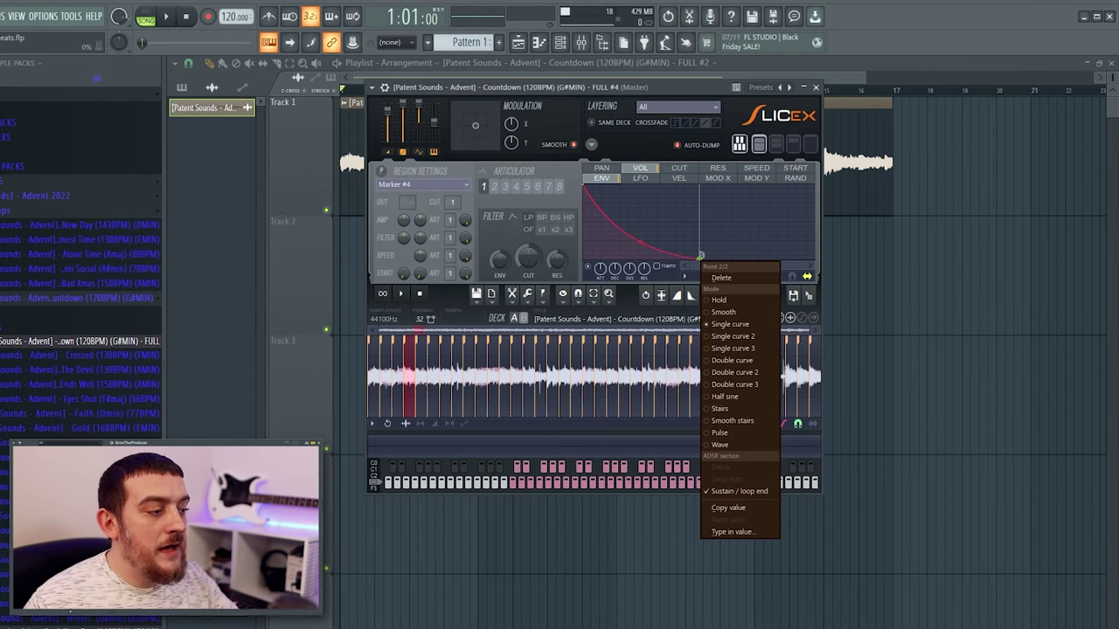
click(721, 278)
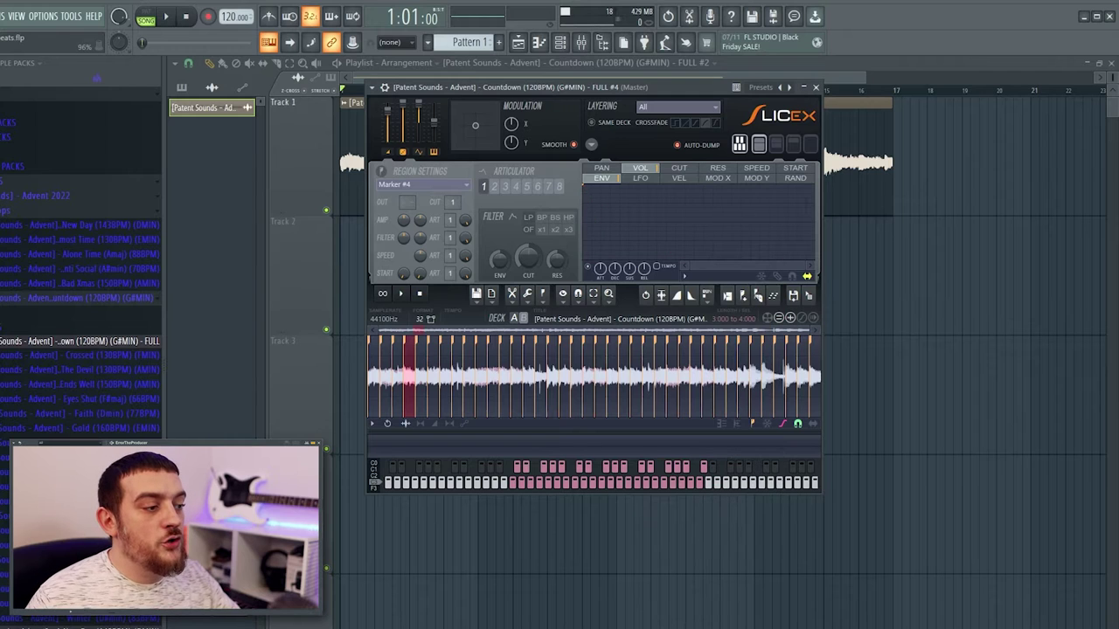
right_click(594, 184)
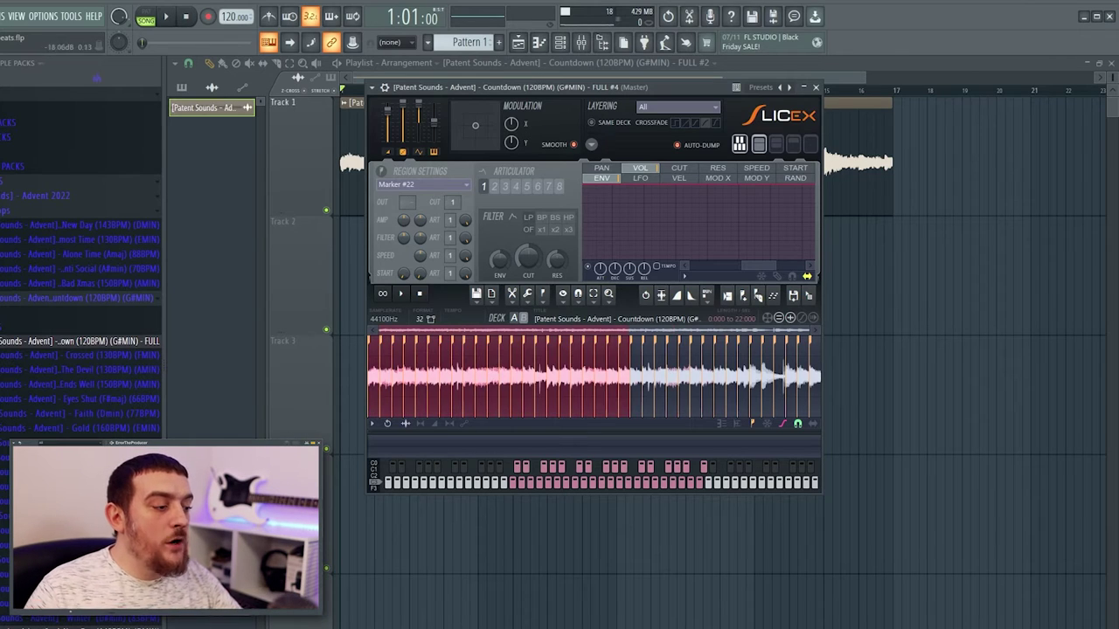
Open Time stretch / pitch shift for the sliced Countdown sample.
key(alt+t)
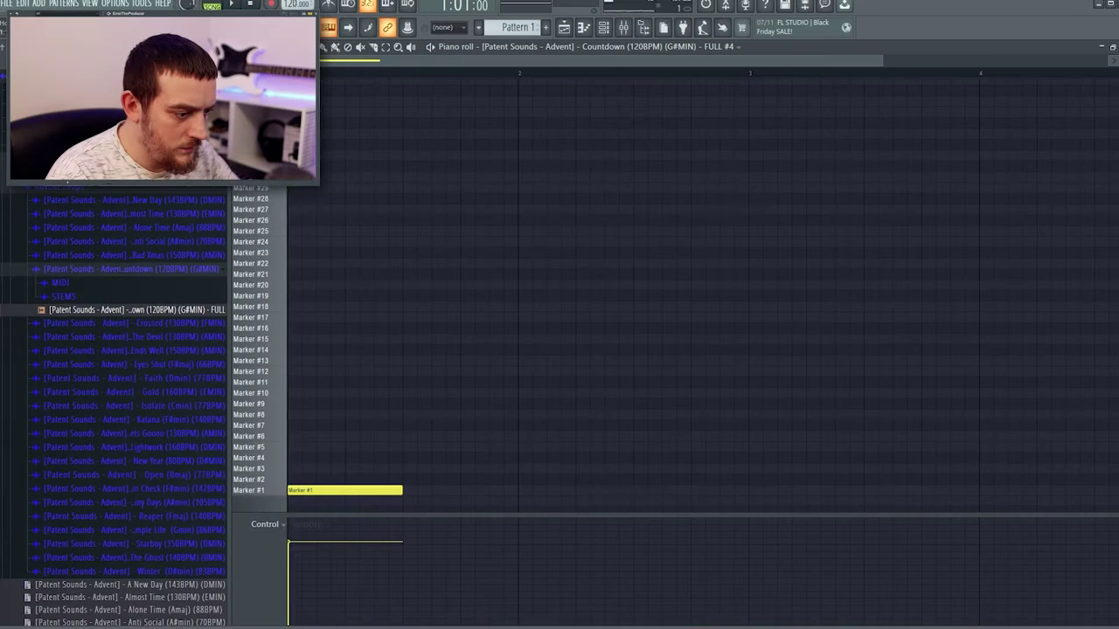
Play back the Marker #1 slice pattern in the piano roll to check its timing.
key(space)
key(space)
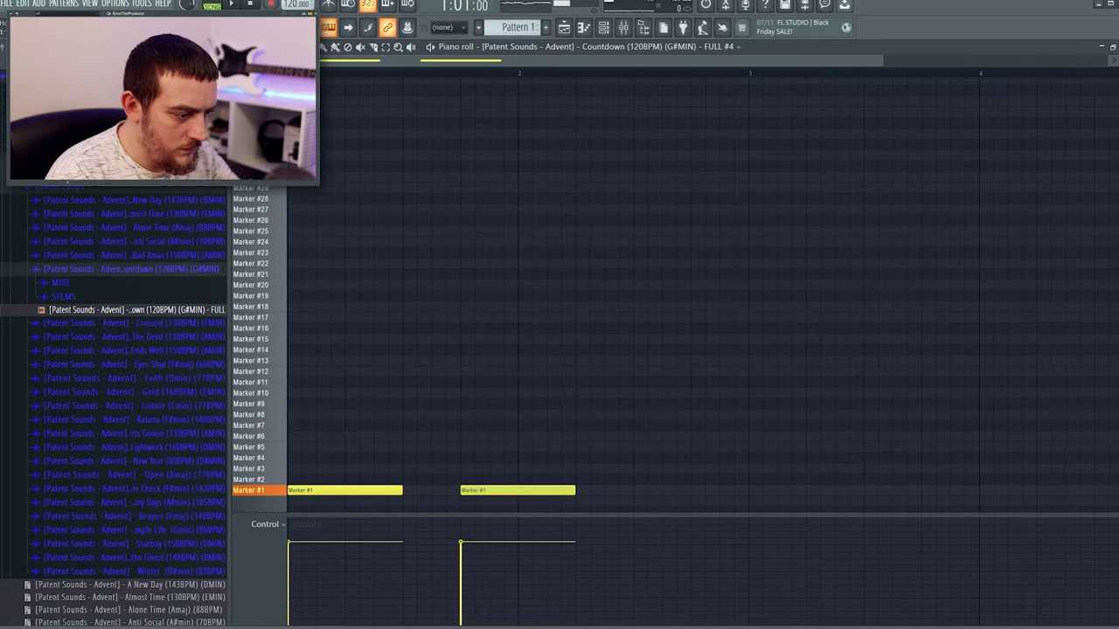
Move the second slice note to Marker #2, shorten it to a quarter bar, and add a half-bar Marker #3 note at bar 2.
key(space)
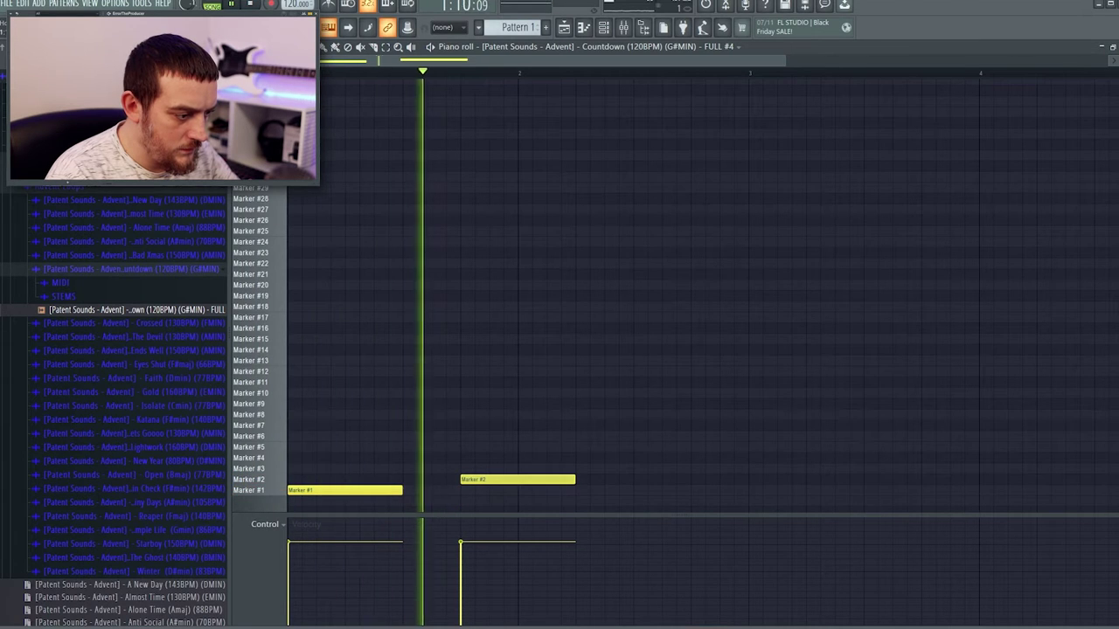
key(space)
key(space)
click(538, 491)
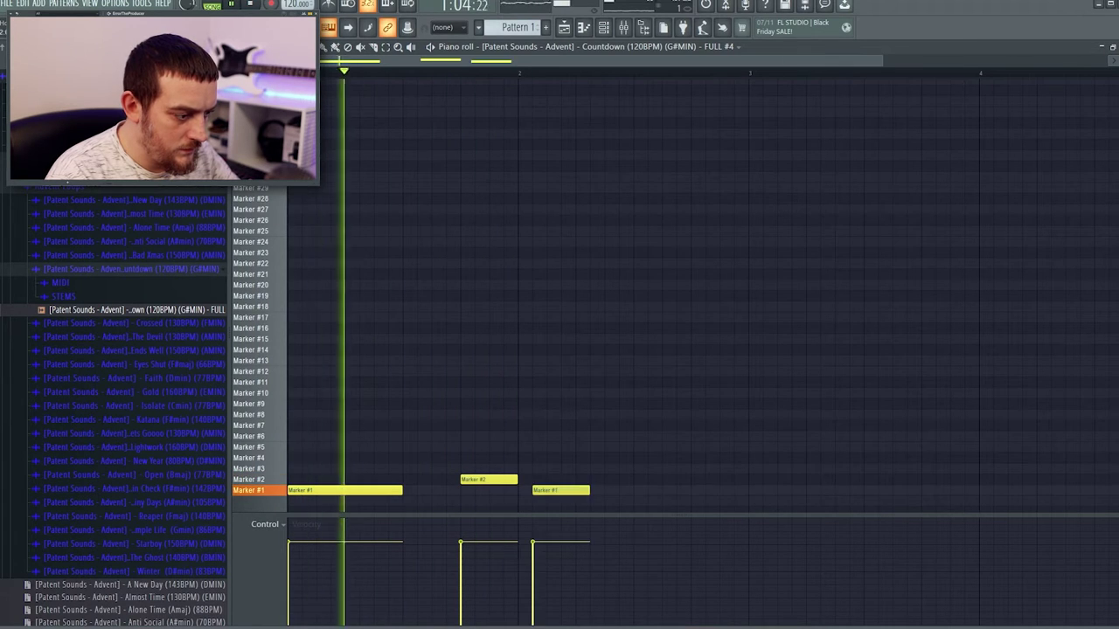
mouse_move(538, 491)
mouse_down()
mouse_move(524, 491)
mouse_move(645, 490)
mouse_move(630, 491)
mouse_up()
key(space)
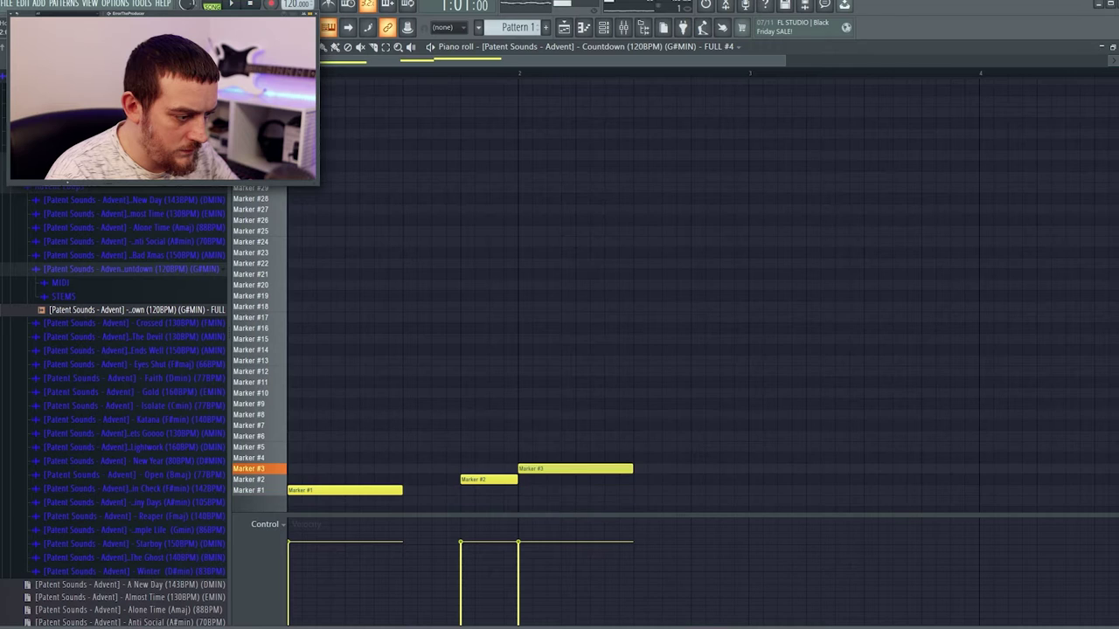
Continue the slice pattern with two quarter-bar Marker #4 notes in bar 2 and Marker #5 notes at the start and end of bar 3.
key(space)
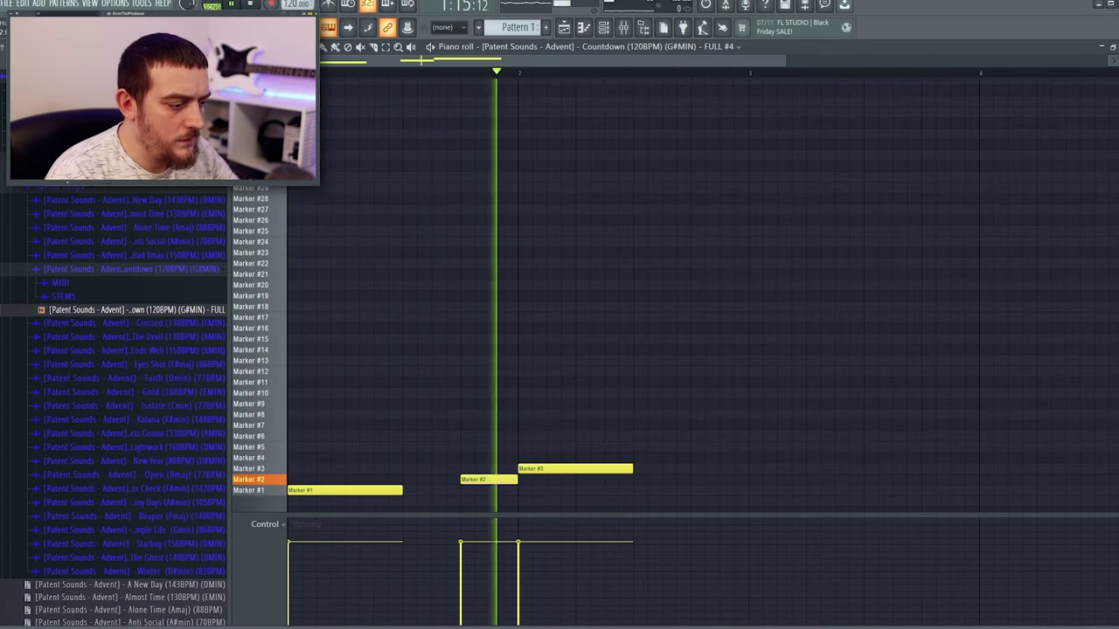
click(638, 458)
key(space)
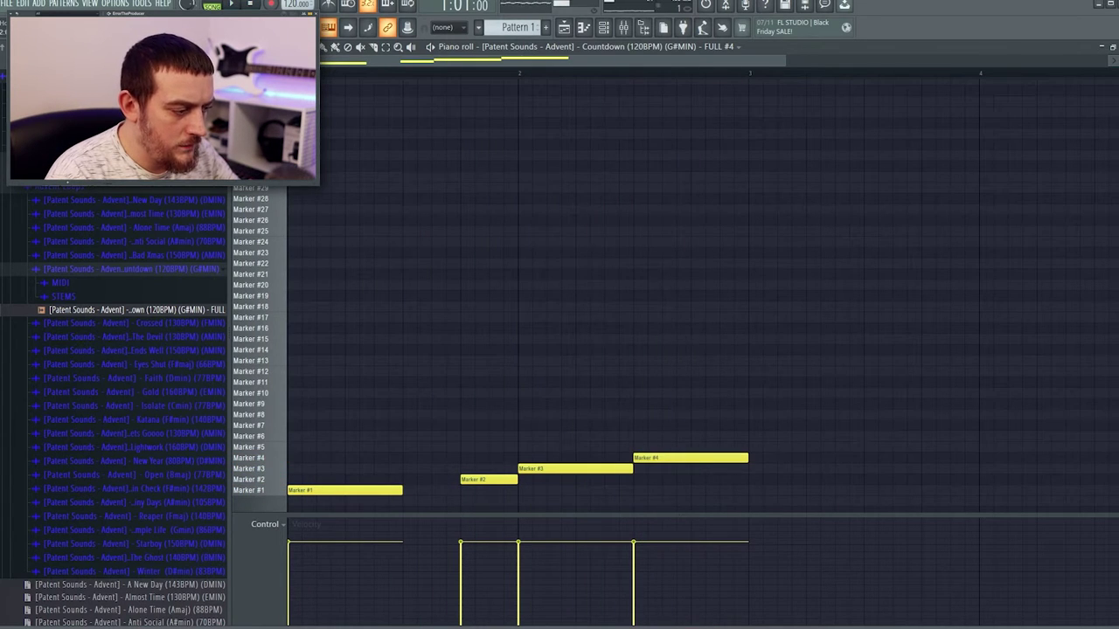
key(space)
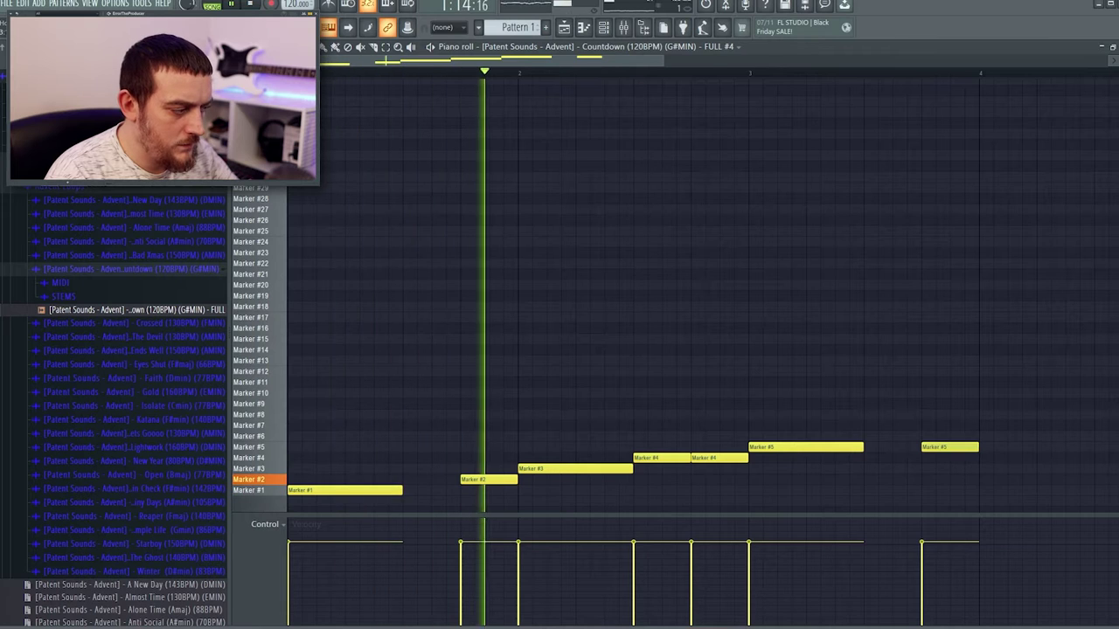
Add a Marker #6 note at the start of bar 4 and lengthen it to half a bar while auditioning the pattern.
click(986, 436)
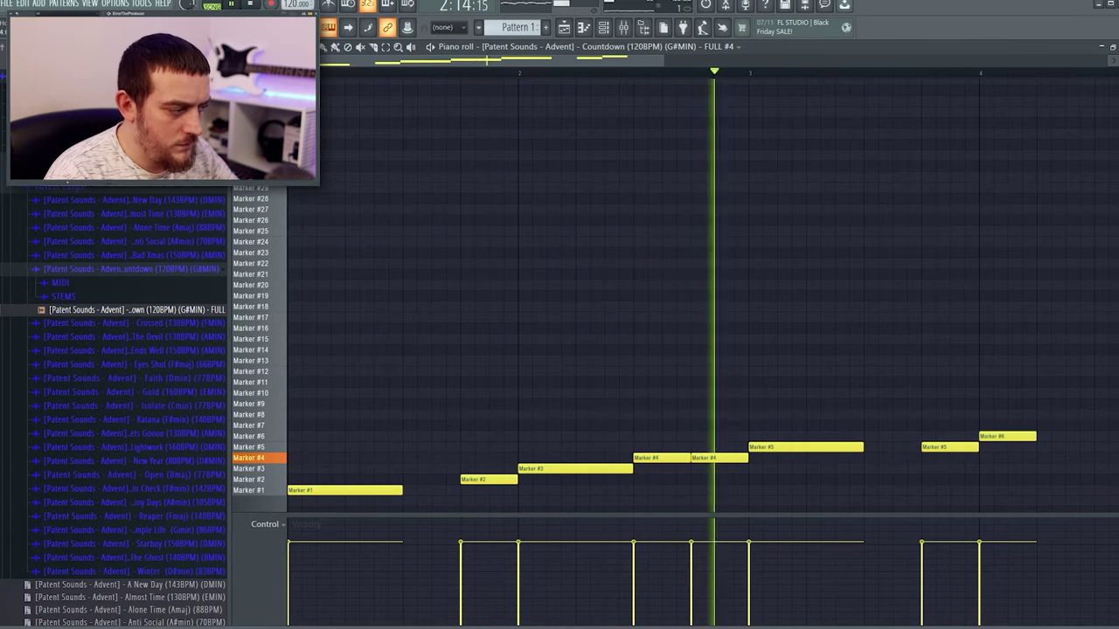
scroll(702, 295, down, 2)
drag(891, 436, 938, 436)
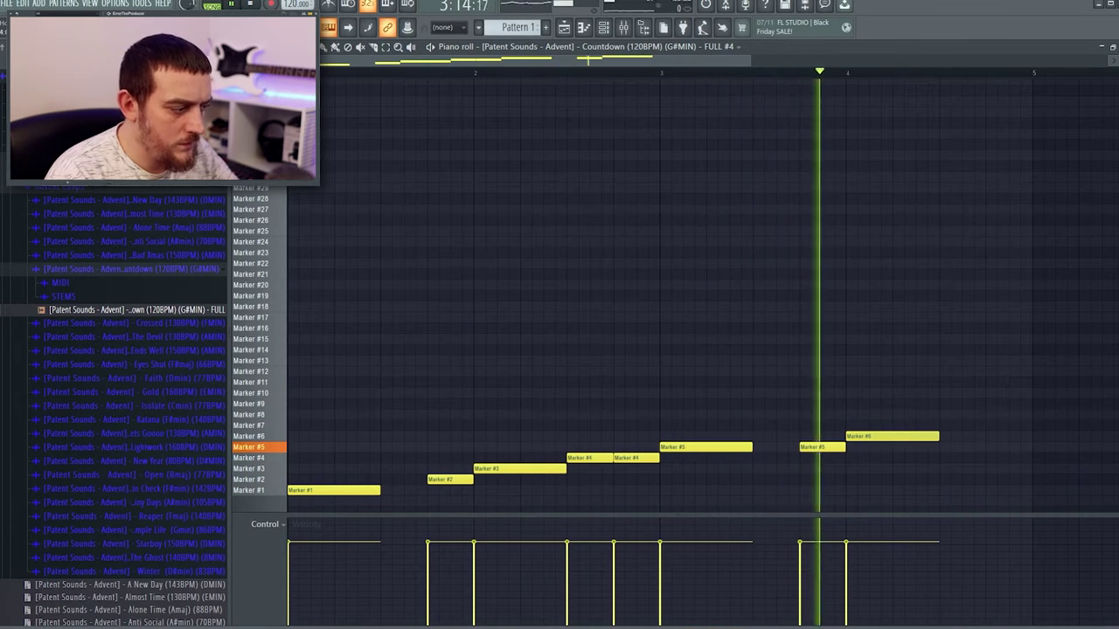
key(space)
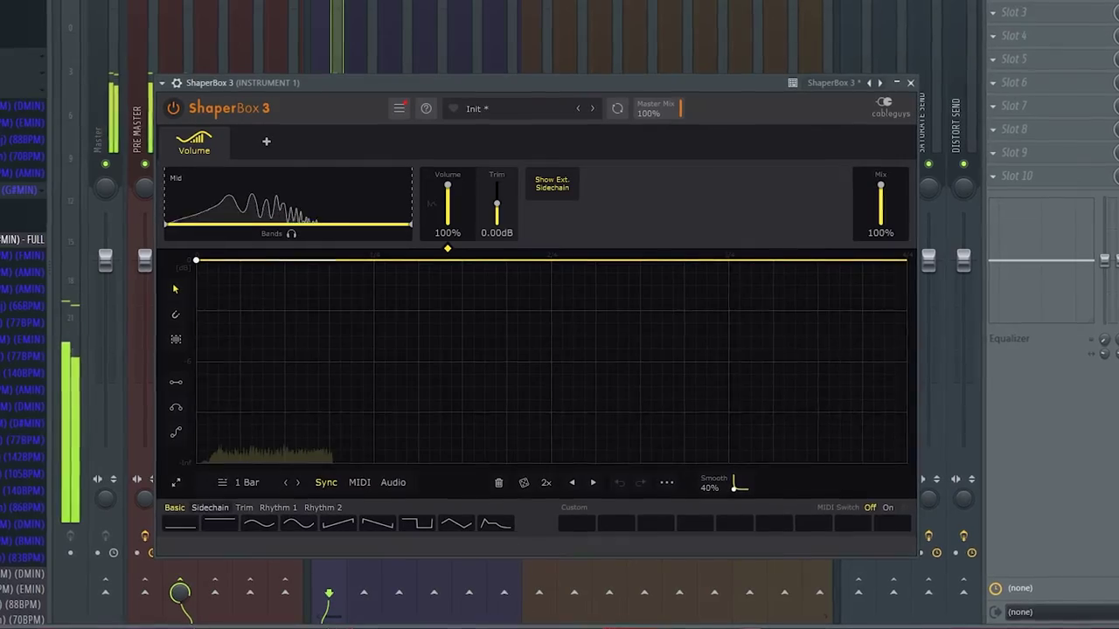
Draw two half-bar rising S-curves in the ShaperBox volume shape, set Volume to 50% and Mix to 39%, and adjust the smoothing.
click(174, 433)
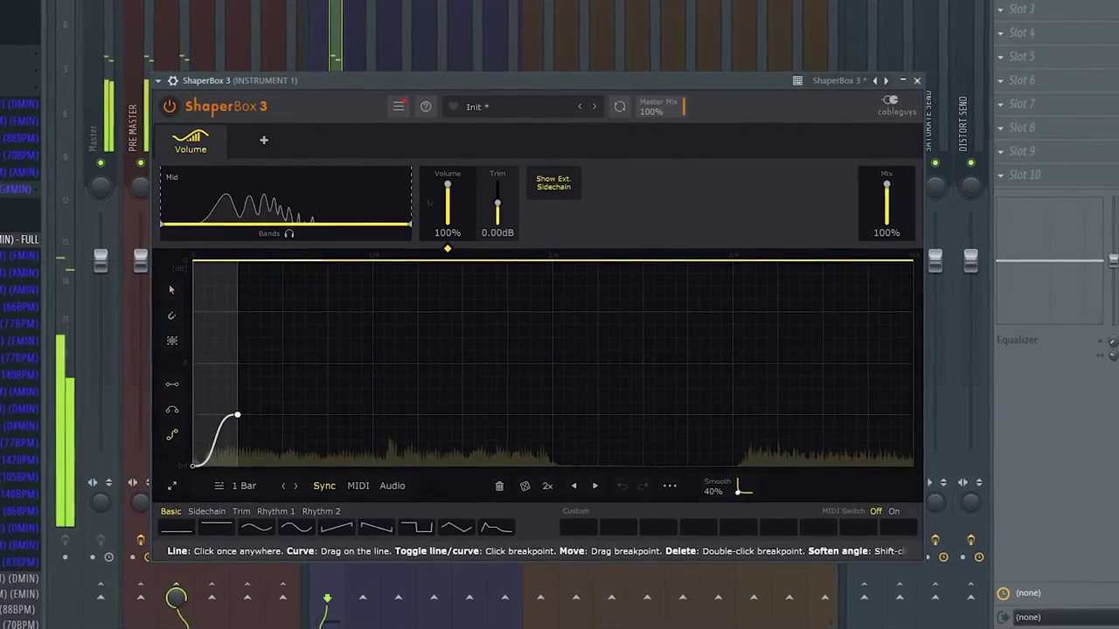
drag(237, 415, 552, 261)
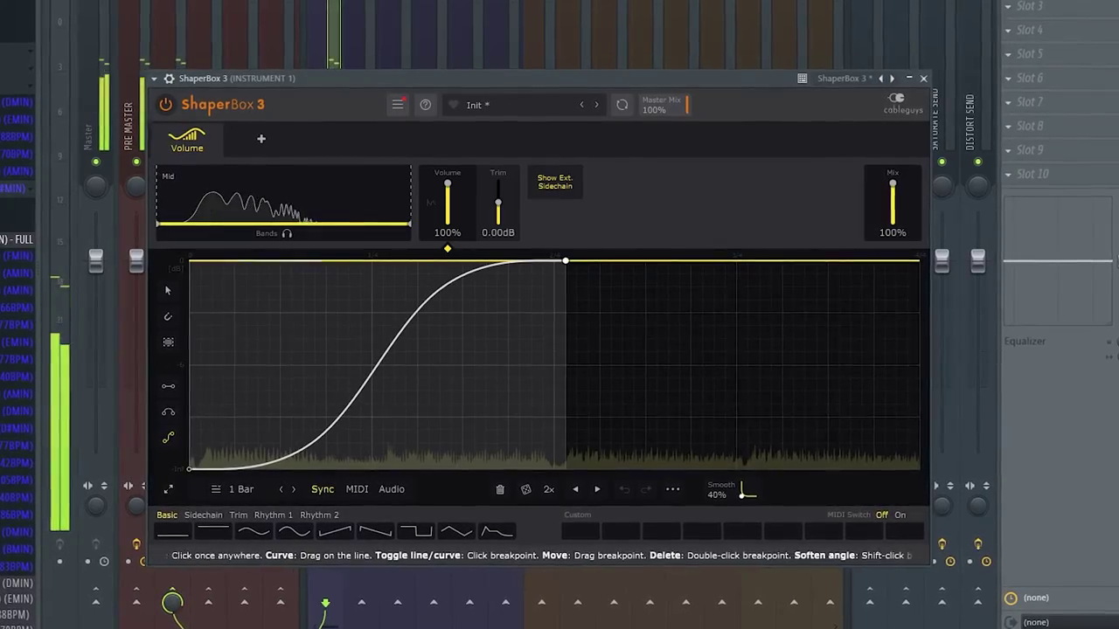
drag(554, 469, 922, 260)
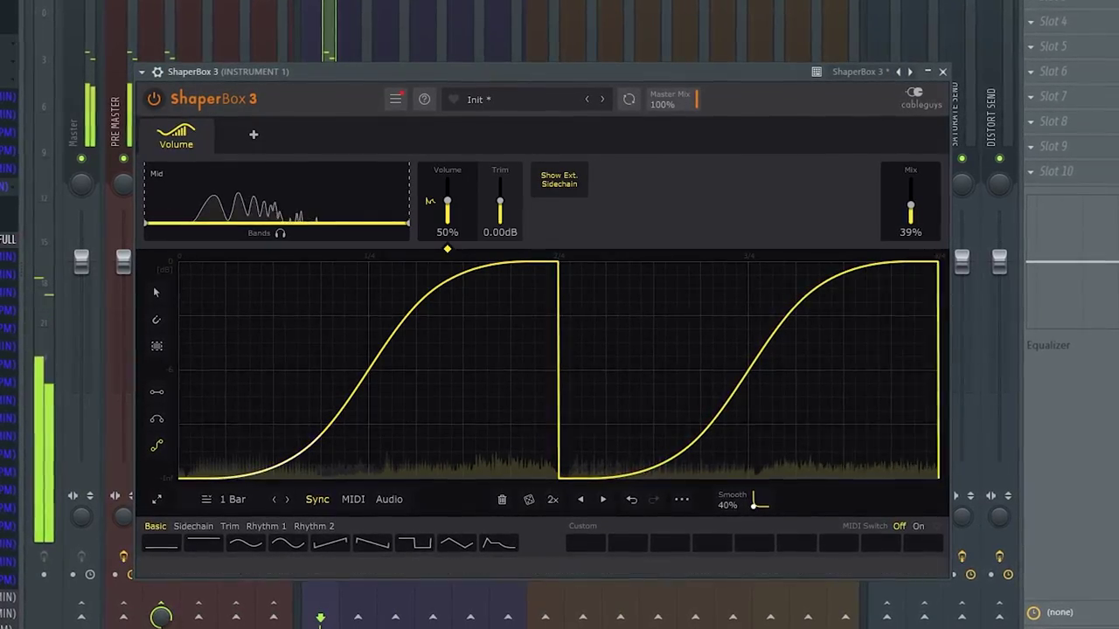
drag(754, 502, 754, 459)
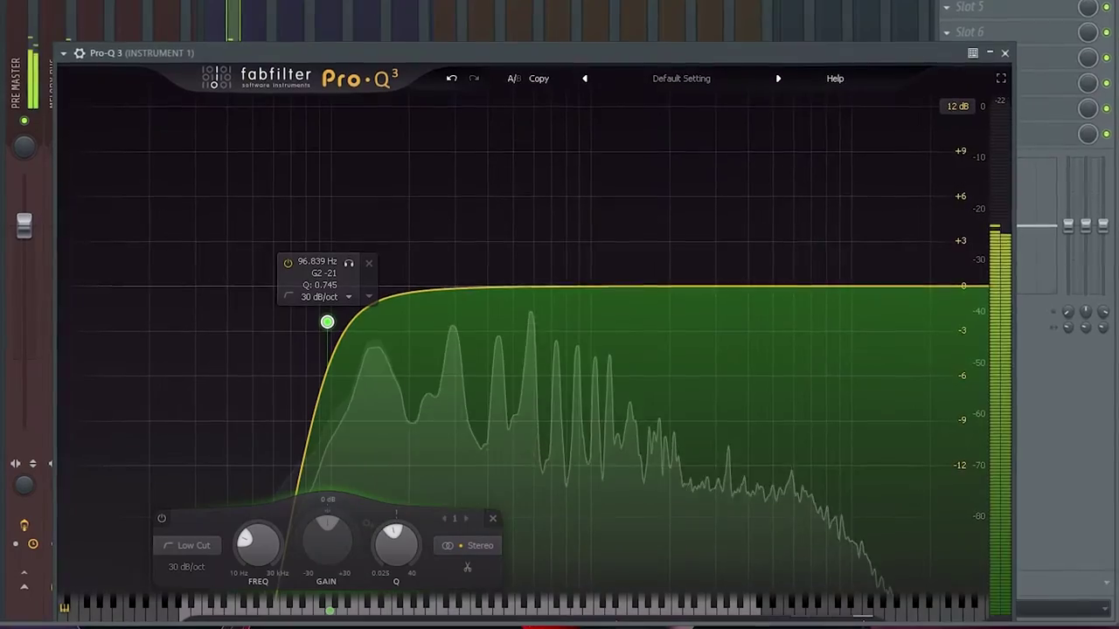
Lower the cutoff frequency of the 30 dB/oct low cut on the melody in Pro-Q 3.
drag(327, 322, 283, 348)
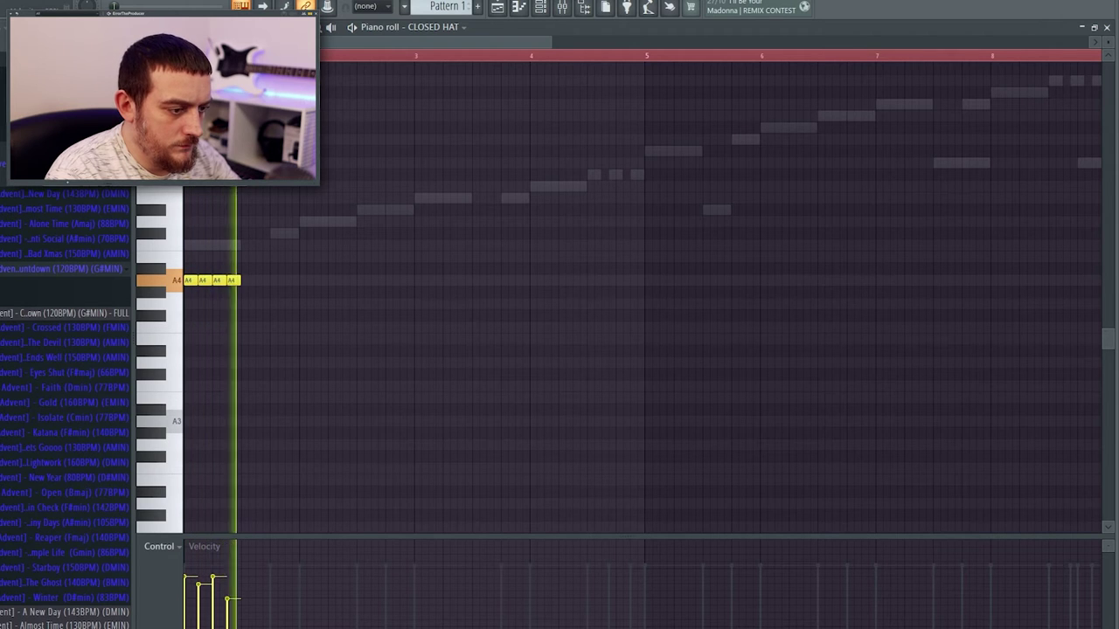
Fill bars 1 to 4 of the closed hat with A4 runs and lower-pitched hits, end on a short F#4, and repeat the pattern.
key(space)
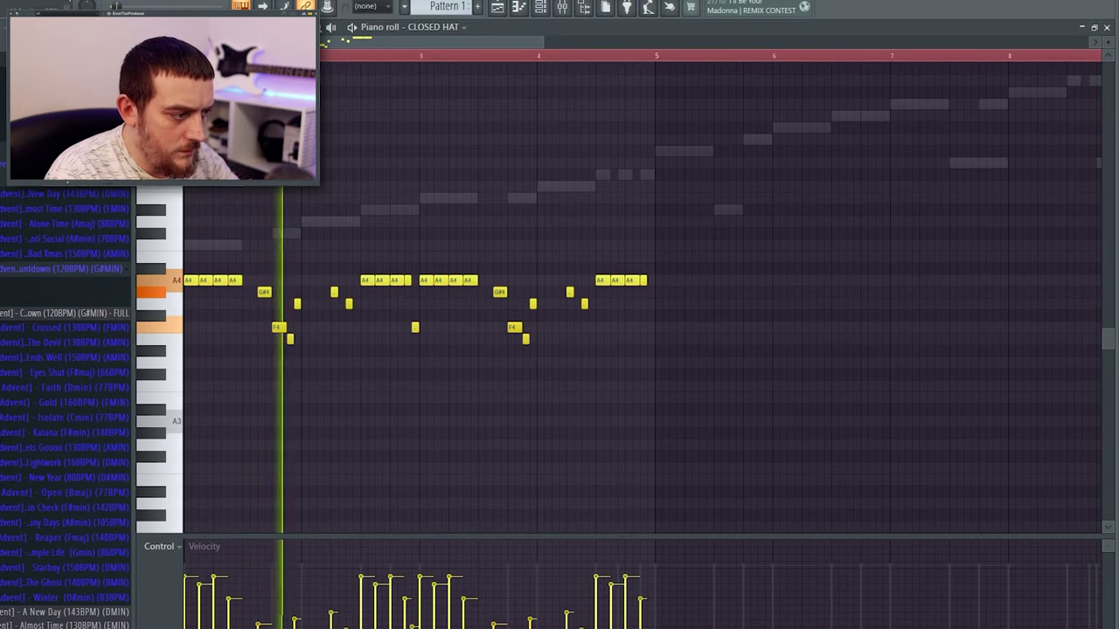
click(650, 315)
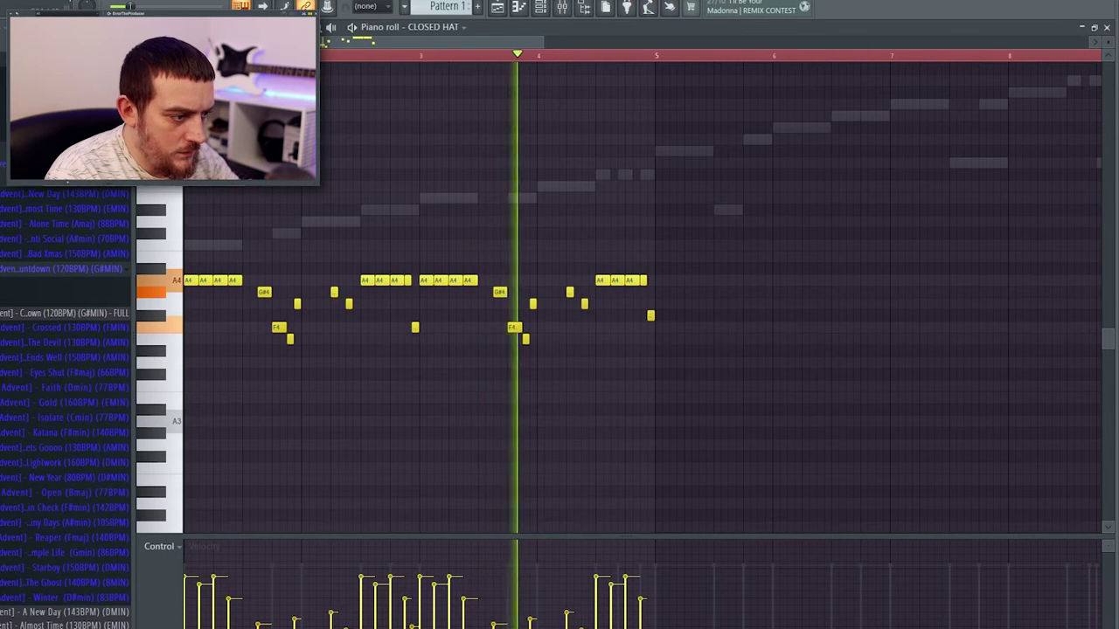
key(ctrl+a)
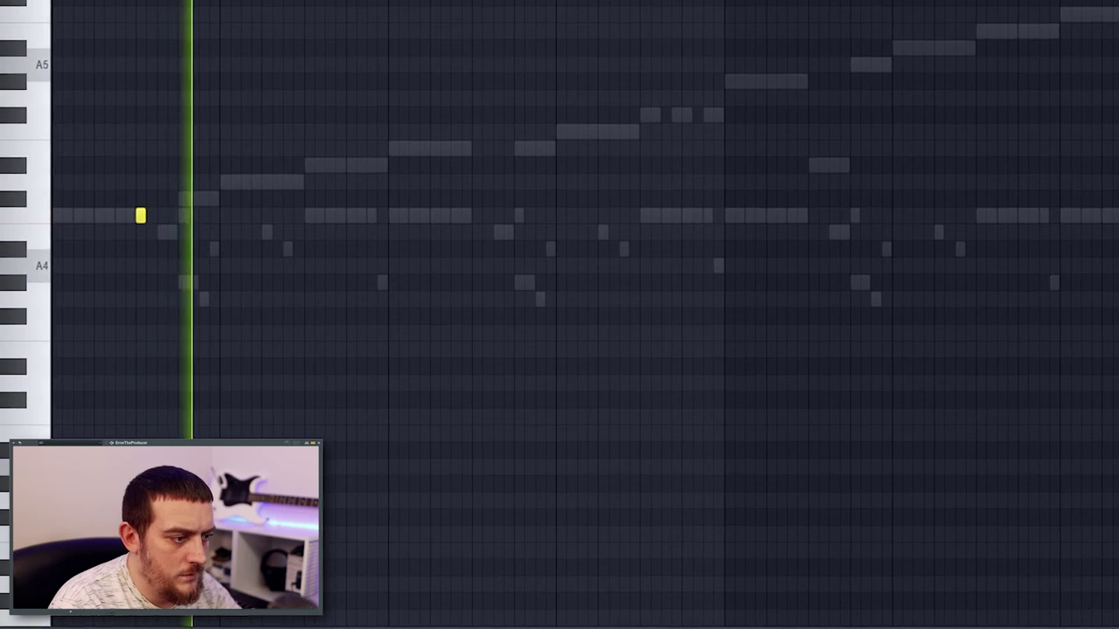
Place short C5 drum hits on the third beat of each bar following the one in bar 1.
click(308, 213)
click(478, 216)
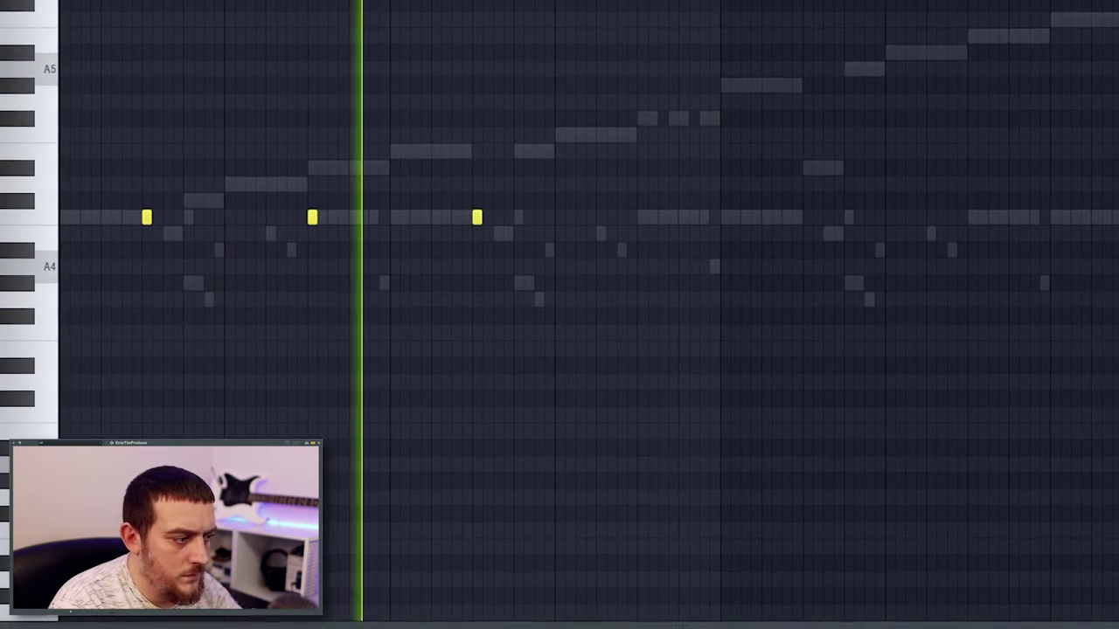
click(644, 216)
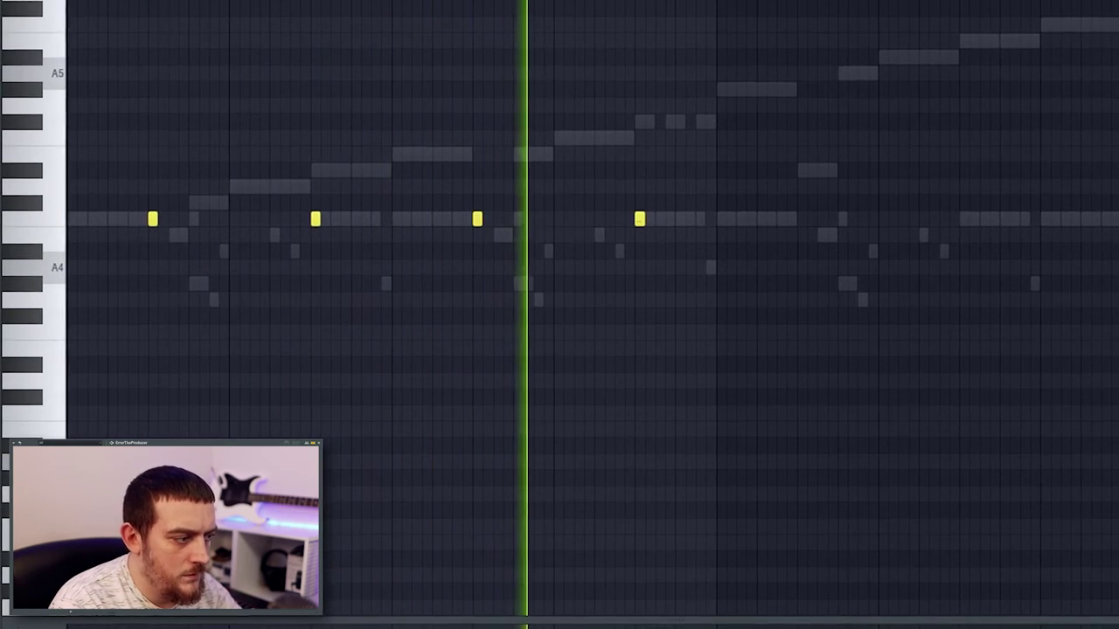
click(764, 218)
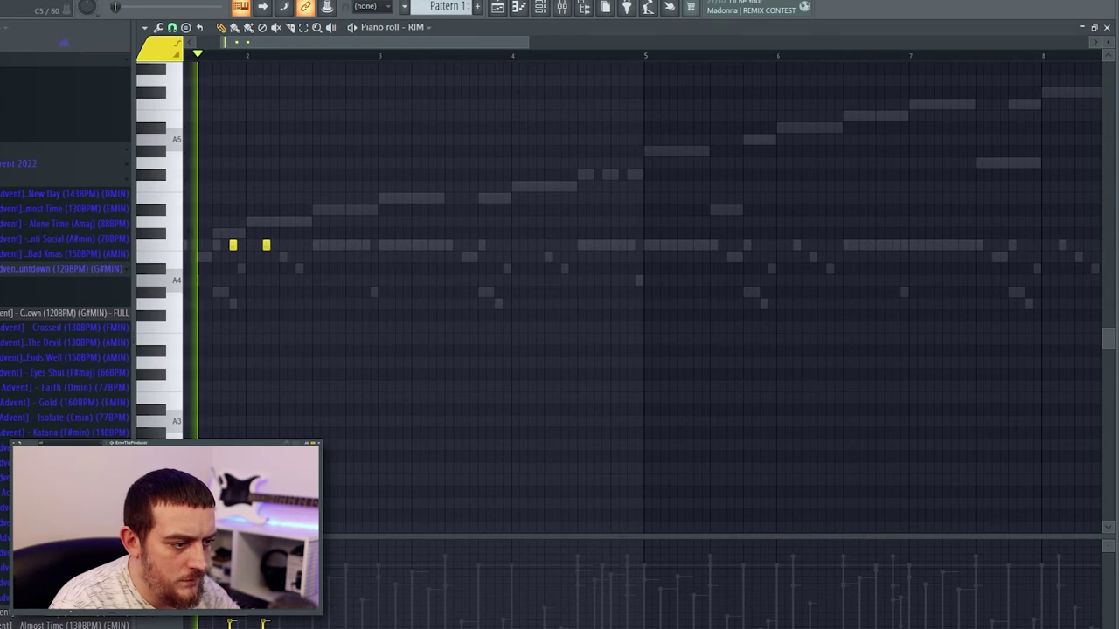
Add a third short C5 rim hit in bar 2 and duplicate the three-note group into bar 4.
drag(291, 245, 282, 246)
drag(284, 280, 647, 280)
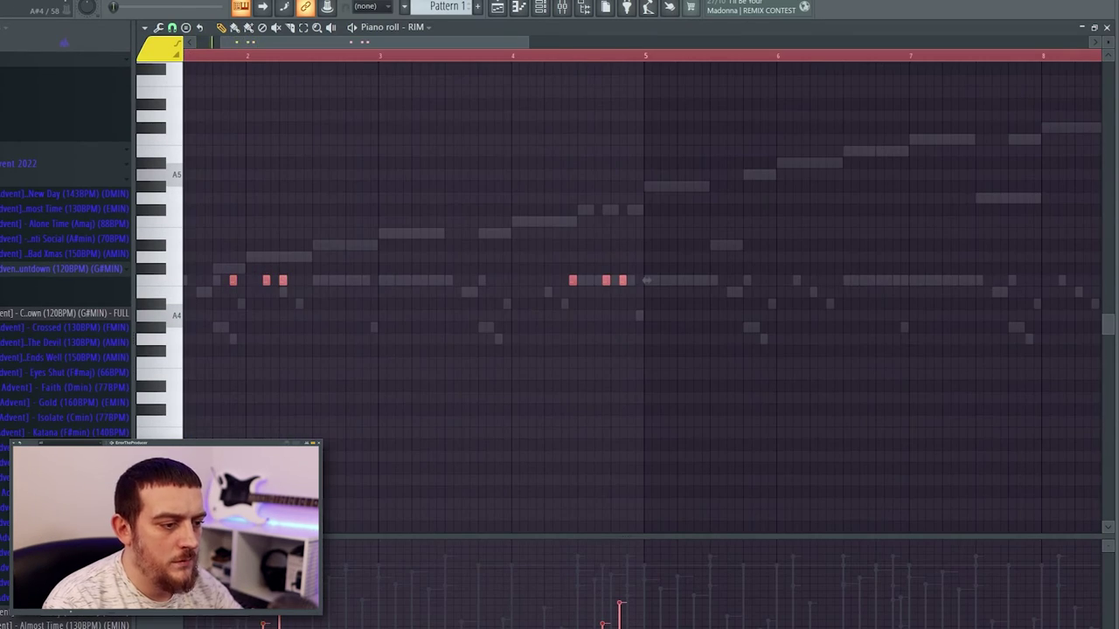
scroll(647, 279, down, 4)
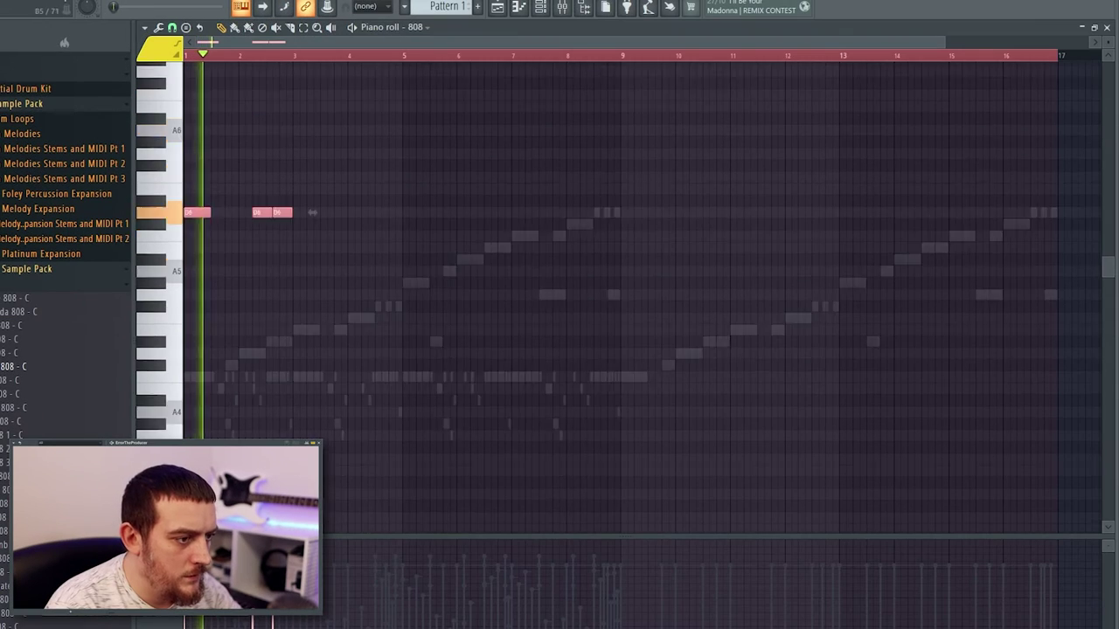
scroll(611, 262, up, 2)
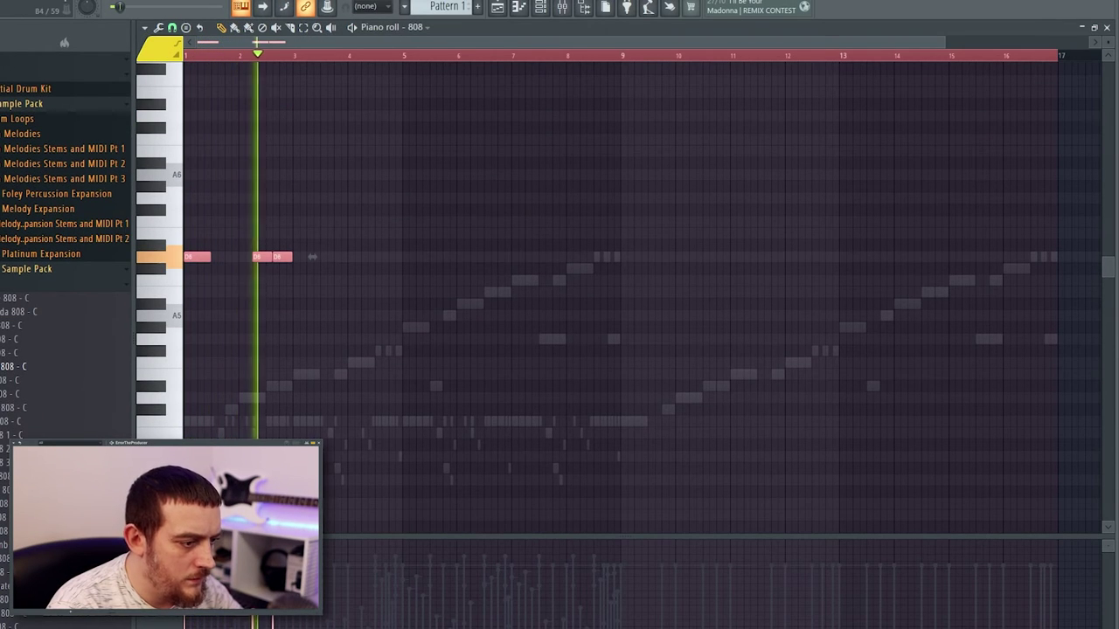